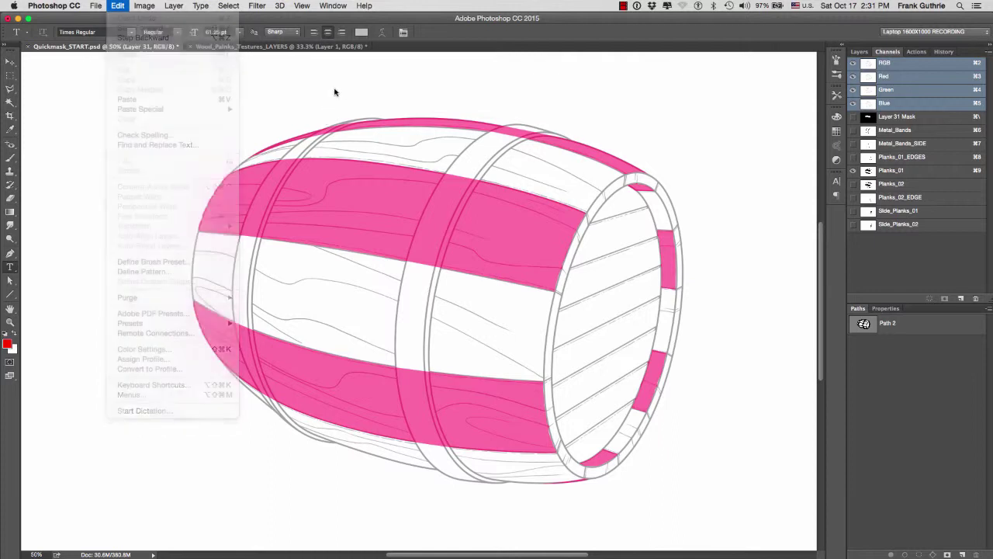
Marquee a rectangular area over the barrel's upper rear end and target the Planks_01 channel.
{"action": "key", "text": "m"}
{"action": "left_click_drag", "start_coordinate": [160, 130], "coordinate": [300, 259]}
{"action": "key", "text": "super+9"}
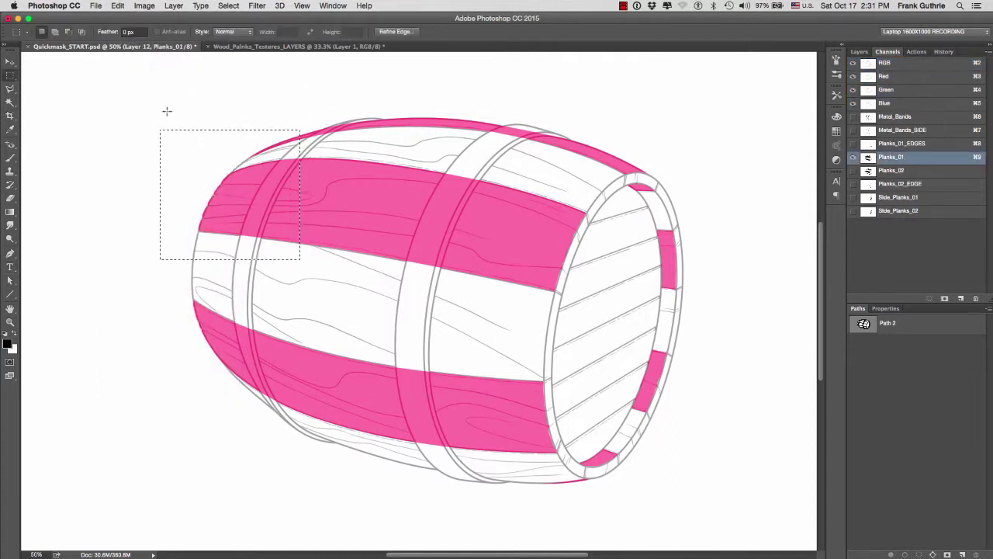
Put the rectangular selection into Free Transform, examine the available transform types, and deselect the area.
{"action": "left_click", "coordinate": [117, 6]}
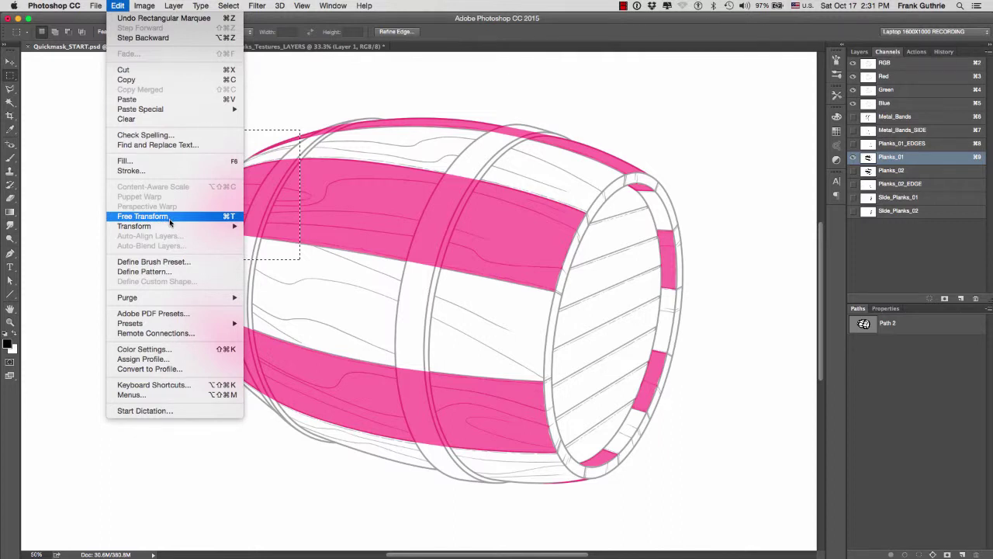
{"action": "mouse_move", "coordinate": [168, 225]}
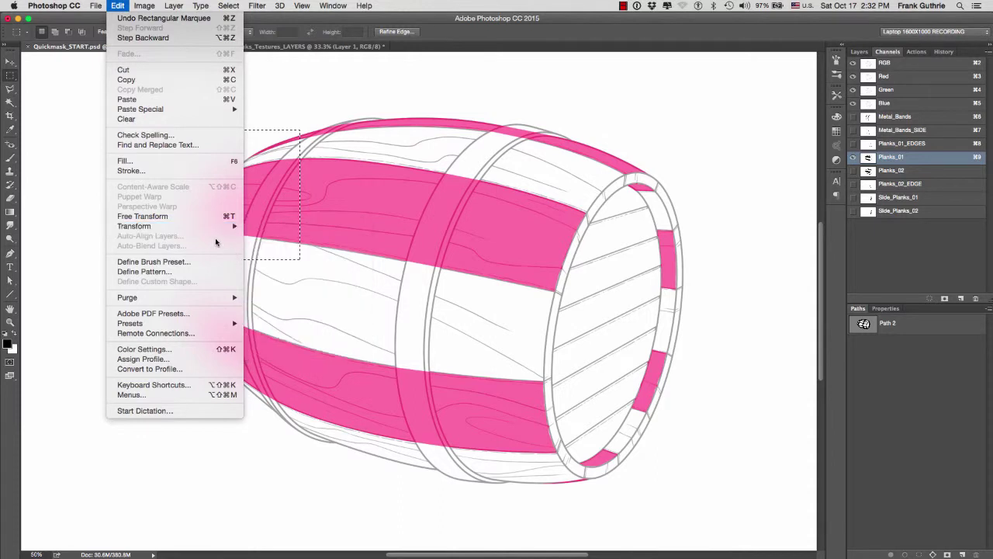
{"action": "left_click", "coordinate": [186, 217]}
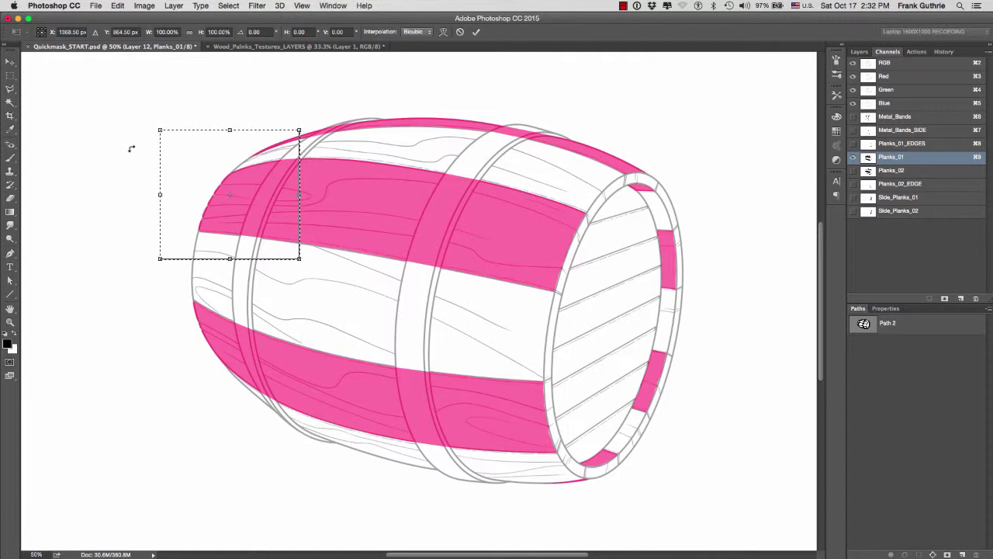
{"action": "right_click", "coordinate": [184, 162]}
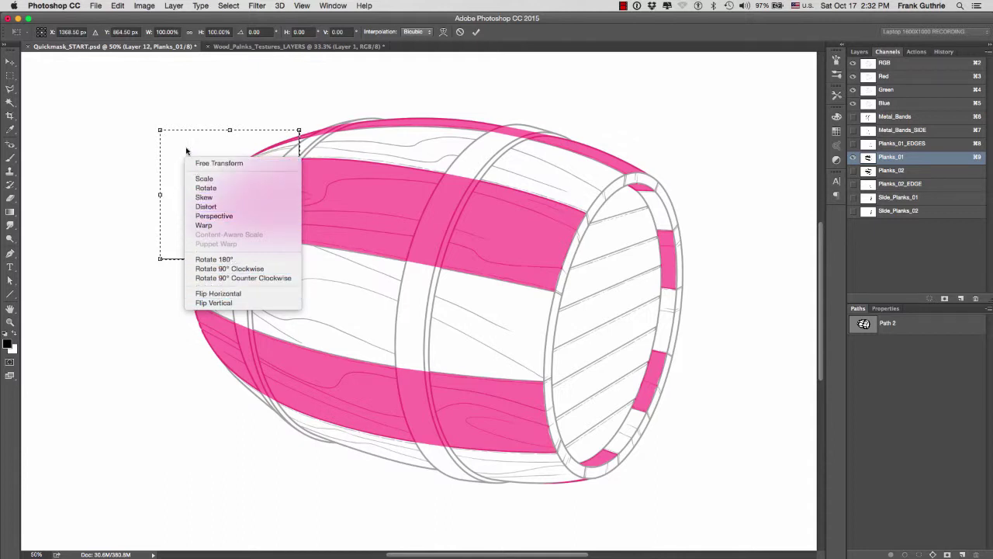
{"action": "left_click", "coordinate": [182, 113]}
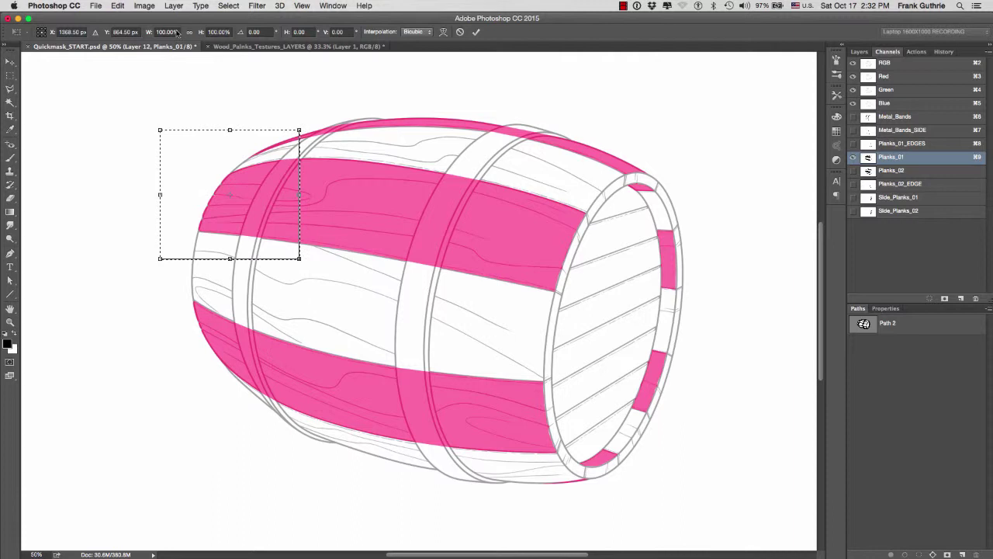
{"action": "left_click", "coordinate": [117, 5]}
{"action": "mouse_move", "coordinate": [140, 228]}
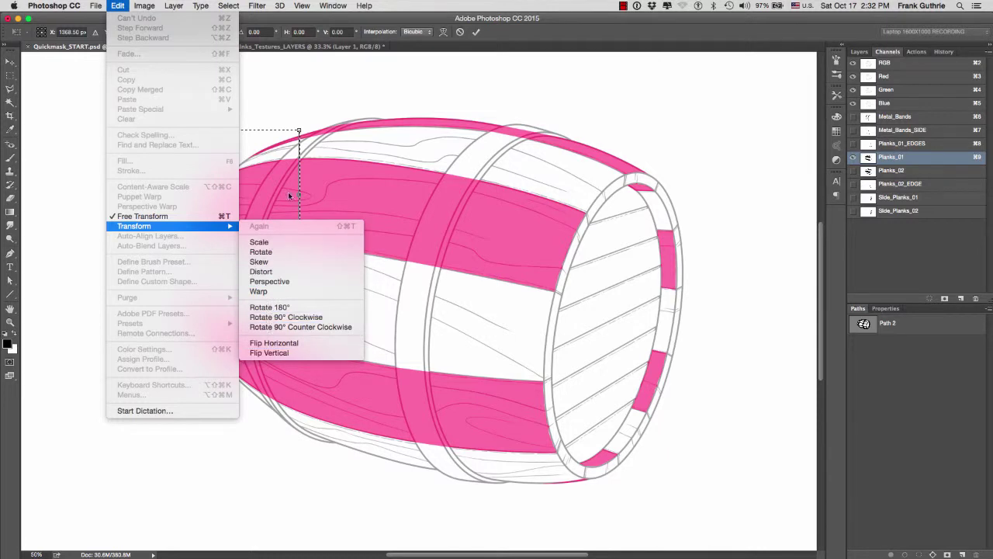
{"action": "left_click", "coordinate": [317, 98]}
{"action": "key", "text": "Return"}
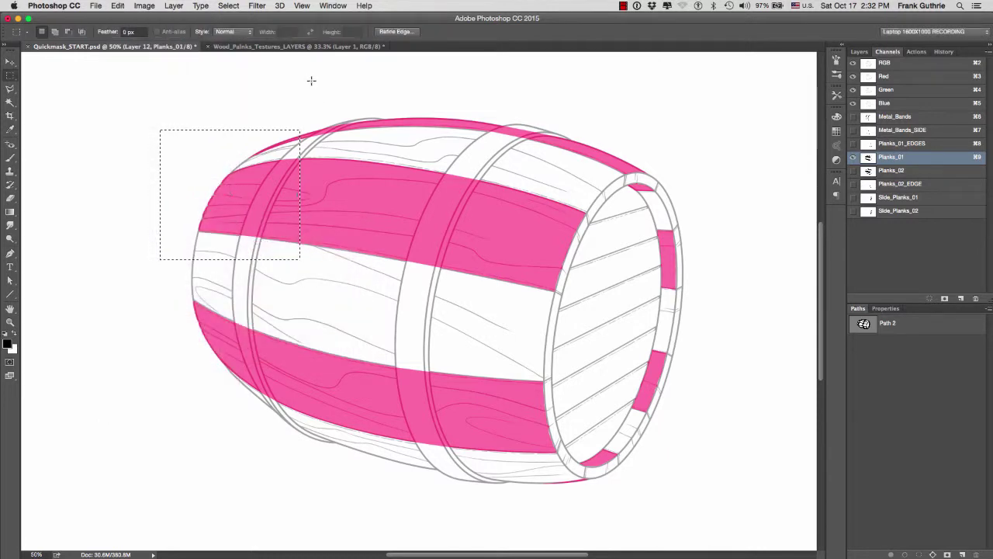
{"action": "key", "text": "super+d"}
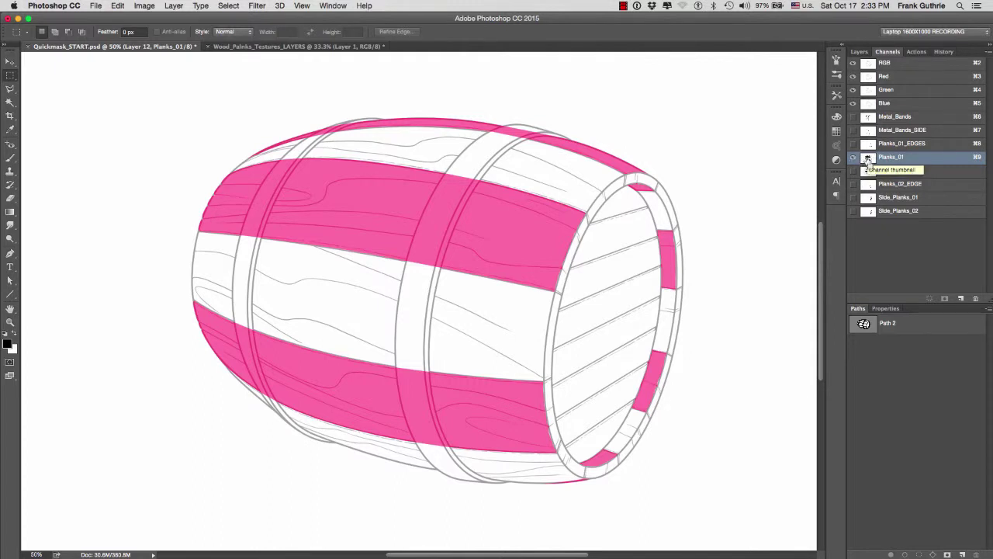
Load the Planks_01 channel as a selection and set the Polygonal Lasso to subtract from it.
{"action": "left_click", "coordinate": [868, 159], "text": "super"}
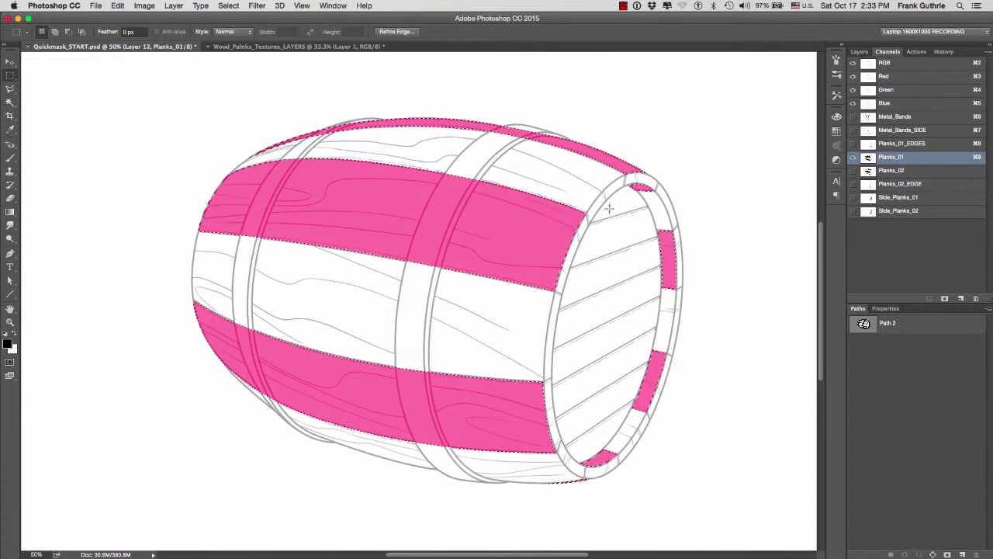
{"action": "key", "text": "v"}
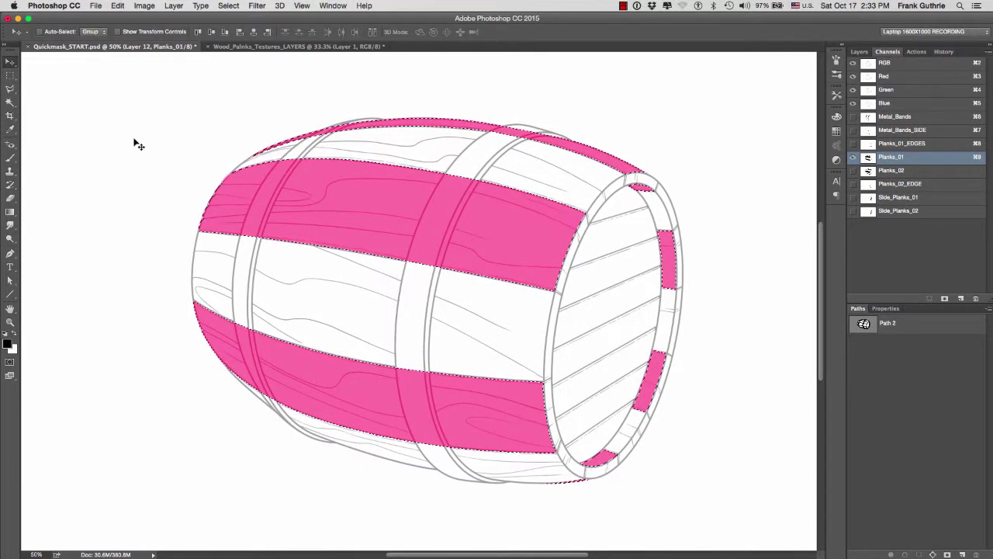
{"action": "left_click", "coordinate": [11, 90]}
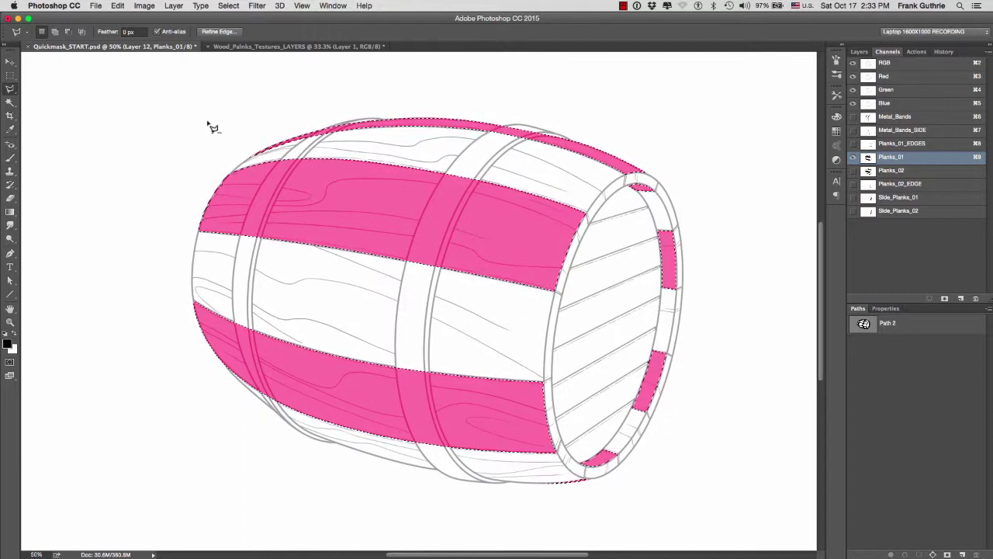
{"action": "key", "text": "alt"}
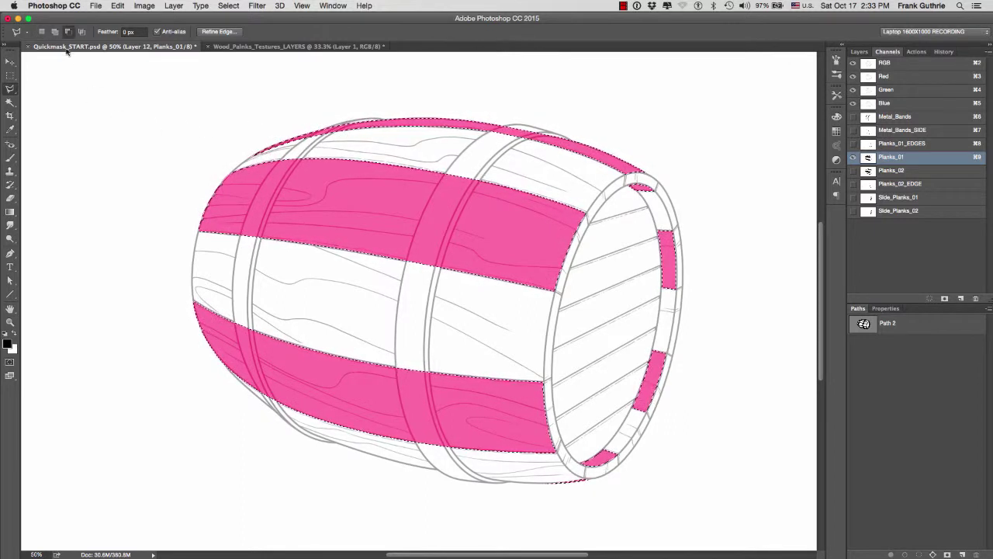
{"action": "key", "text": "alt"}
{"action": "left_click", "coordinate": [68, 32]}
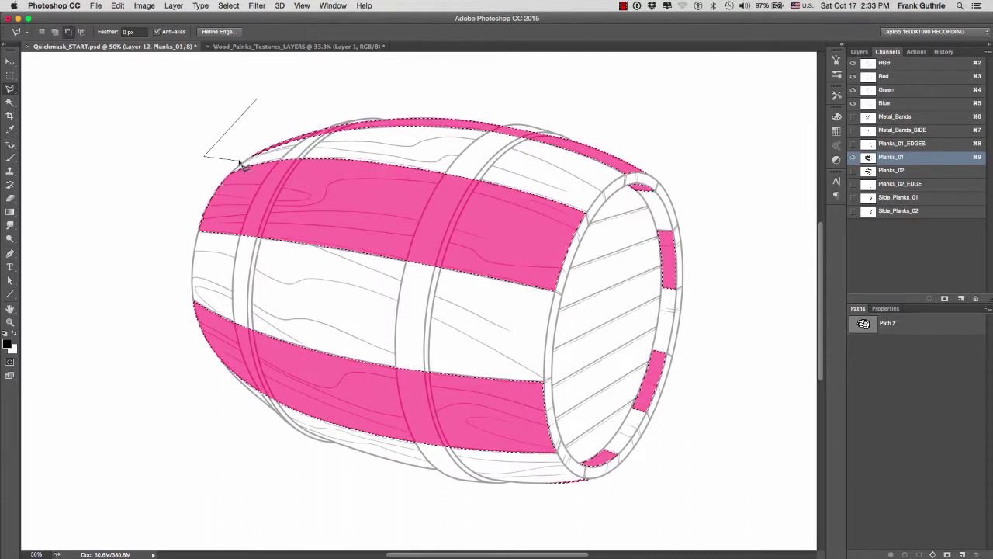
Lasso around all the other planks to subtract them, keeping only the wide upper plank selected.
{"action": "left_click", "coordinate": [596, 214]}
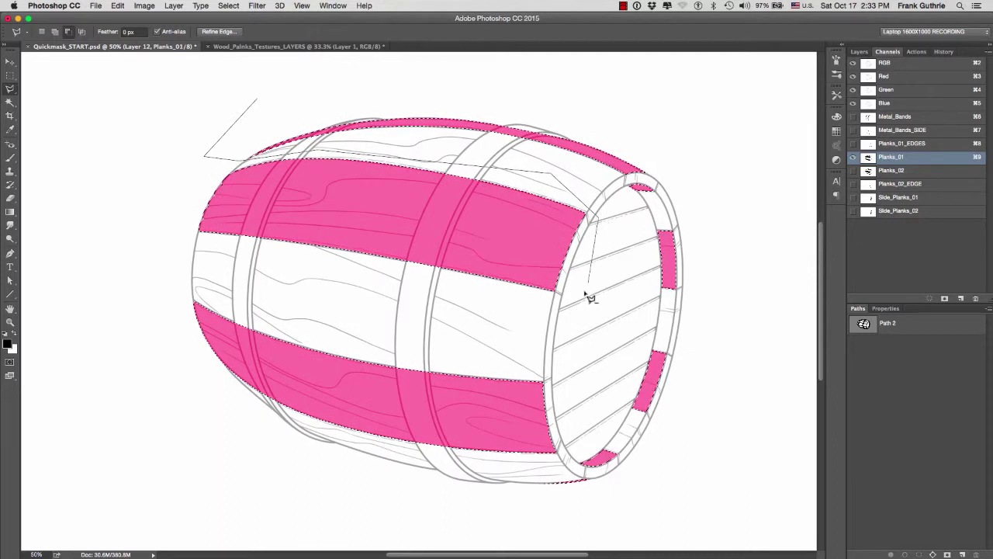
{"action": "left_click", "coordinate": [589, 299]}
{"action": "left_click", "coordinate": [484, 311]}
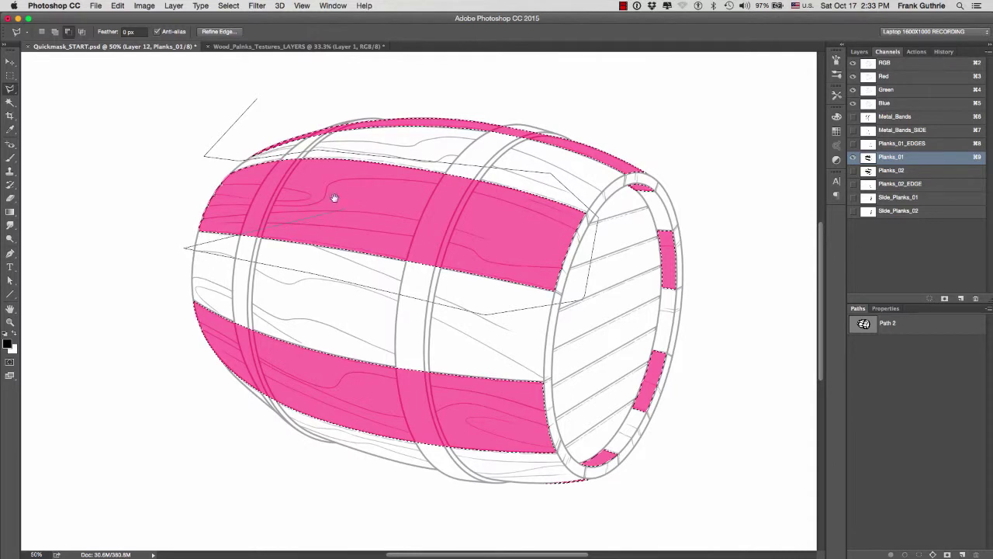
{"action": "left_click", "coordinate": [152, 271]}
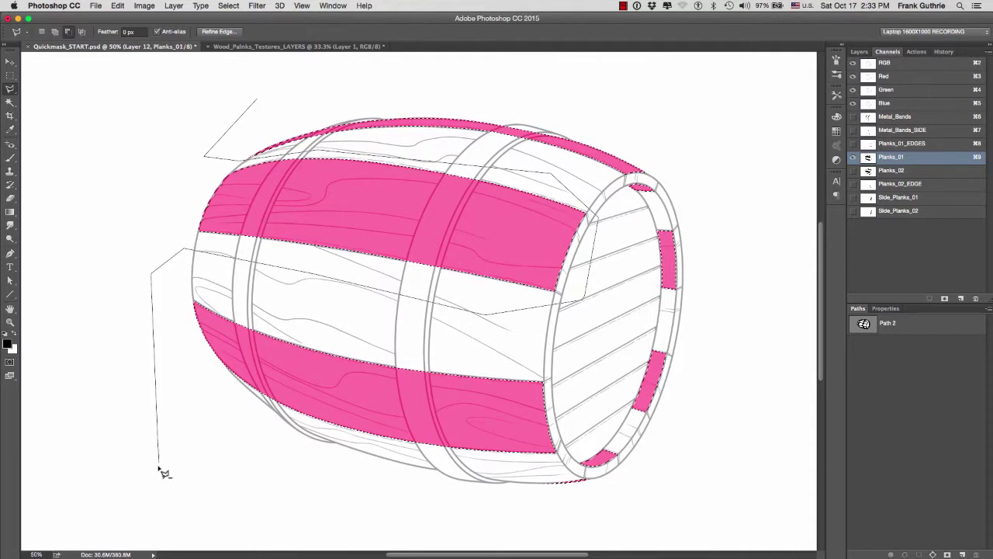
{"action": "left_click", "coordinate": [157, 466]}
{"action": "left_click", "coordinate": [482, 511]}
{"action": "left_click", "coordinate": [676, 508]}
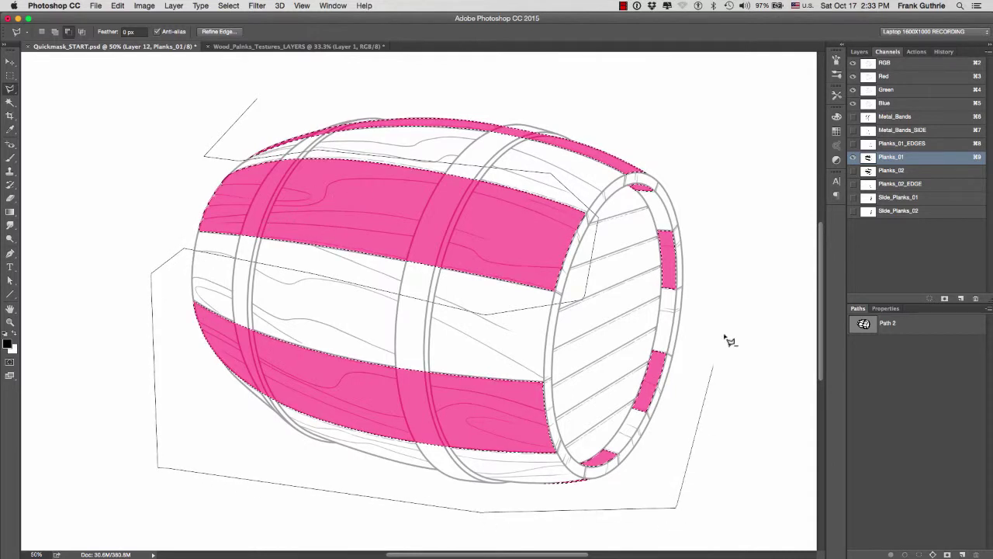
{"action": "left_click", "coordinate": [747, 285]}
{"action": "left_click", "coordinate": [770, 131]}
{"action": "left_click", "coordinate": [537, 76]}
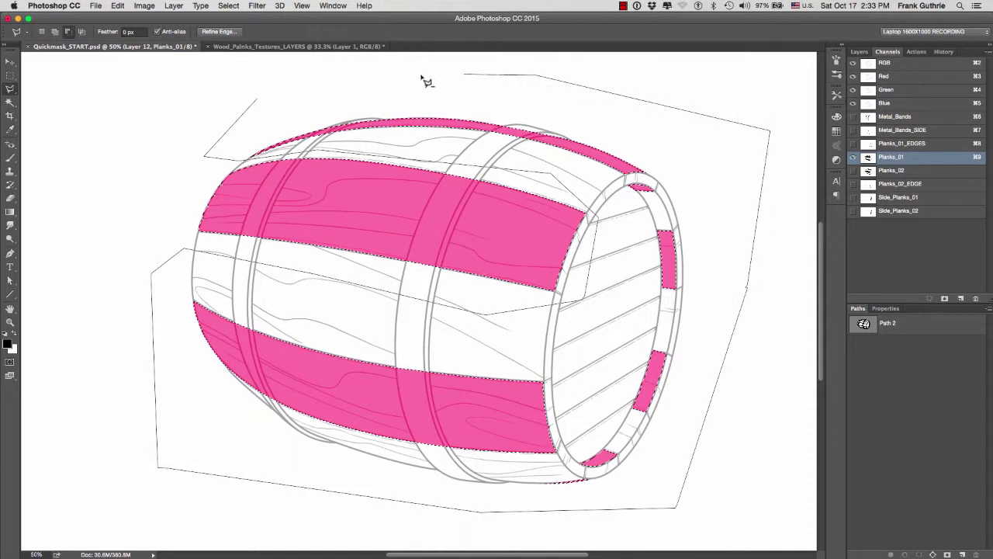
{"action": "left_click", "coordinate": [258, 101]}
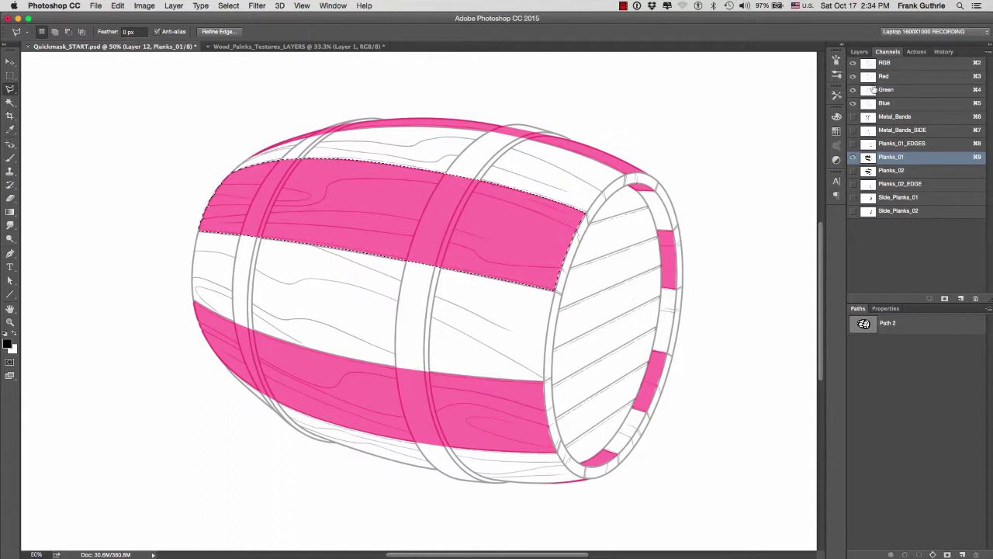
Return to the RGB composite with the Planks_01 channel hidden and make Layer 17 the active layer.
{"action": "left_click", "coordinate": [900, 65]}
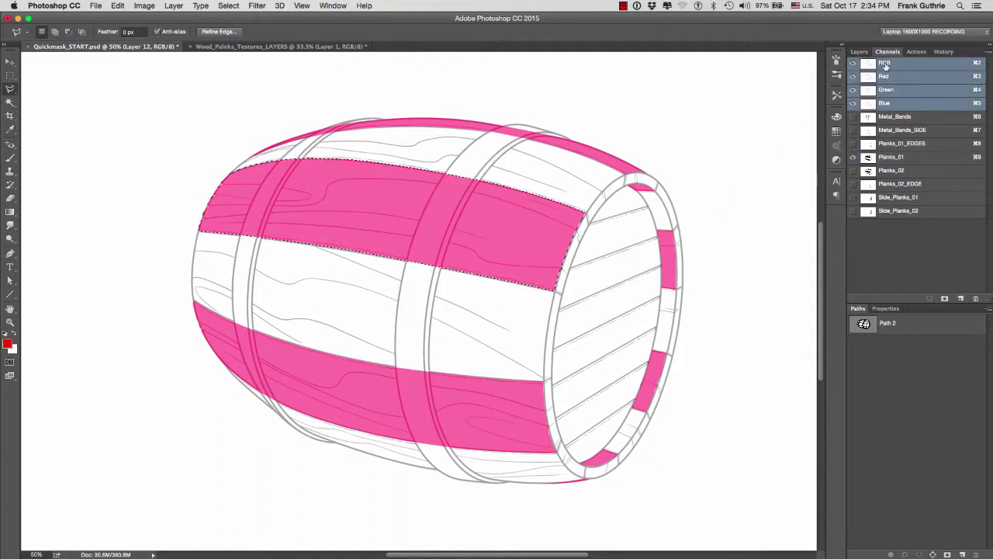
{"action": "left_click", "coordinate": [853, 158]}
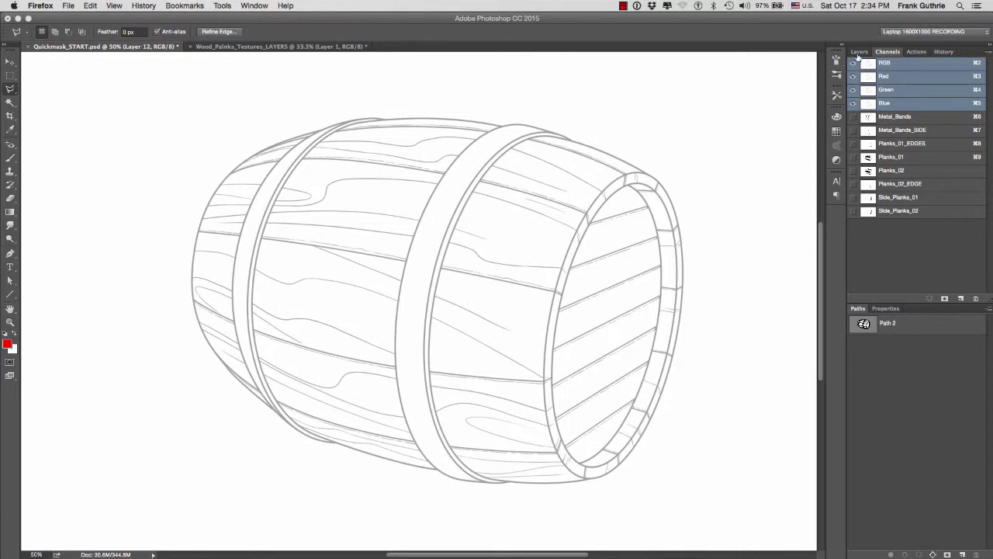
{"action": "left_click", "coordinate": [859, 52]}
{"action": "left_click", "coordinate": [859, 52]}
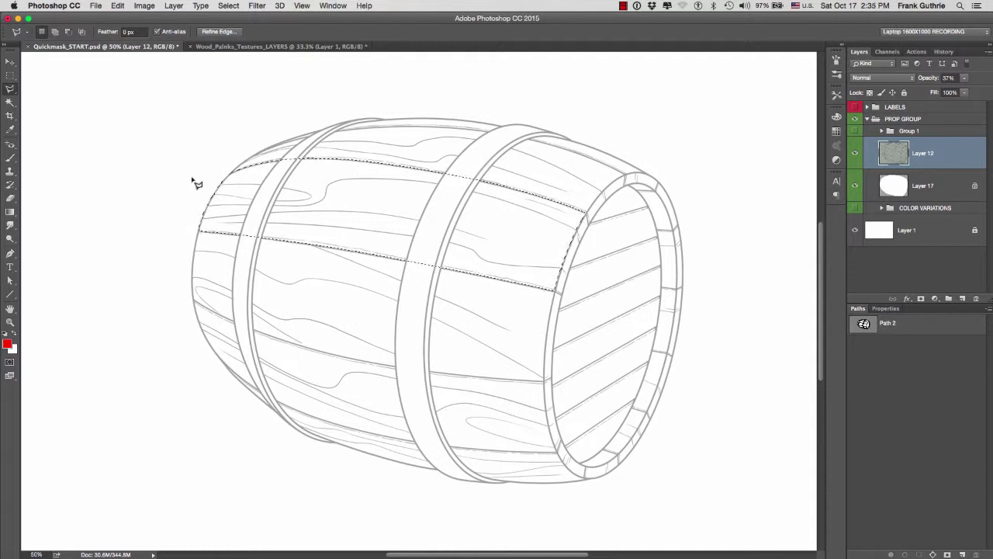
{"action": "left_click", "coordinate": [891, 186]}
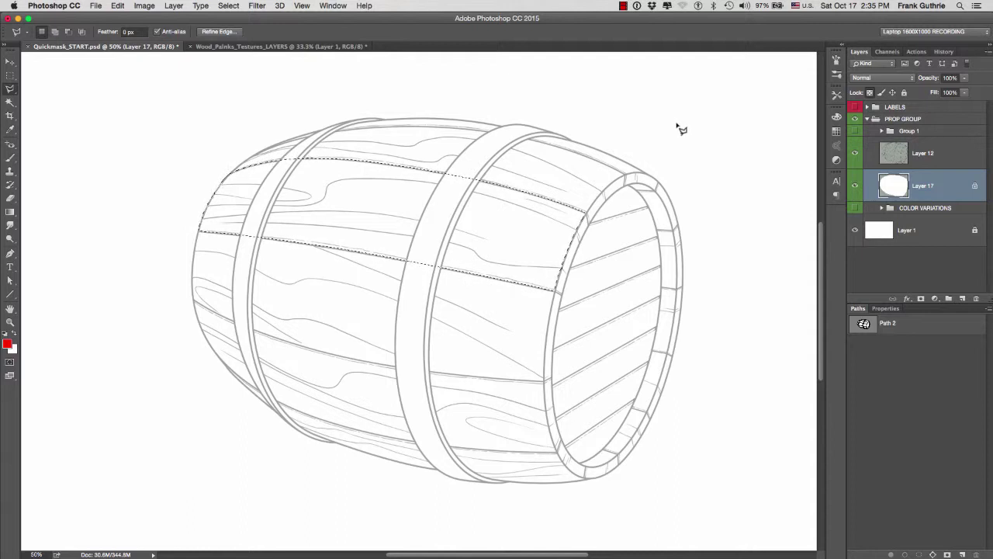
Clear the existing selection in the wood planks textures document.
{"action": "left_click", "coordinate": [325, 49]}
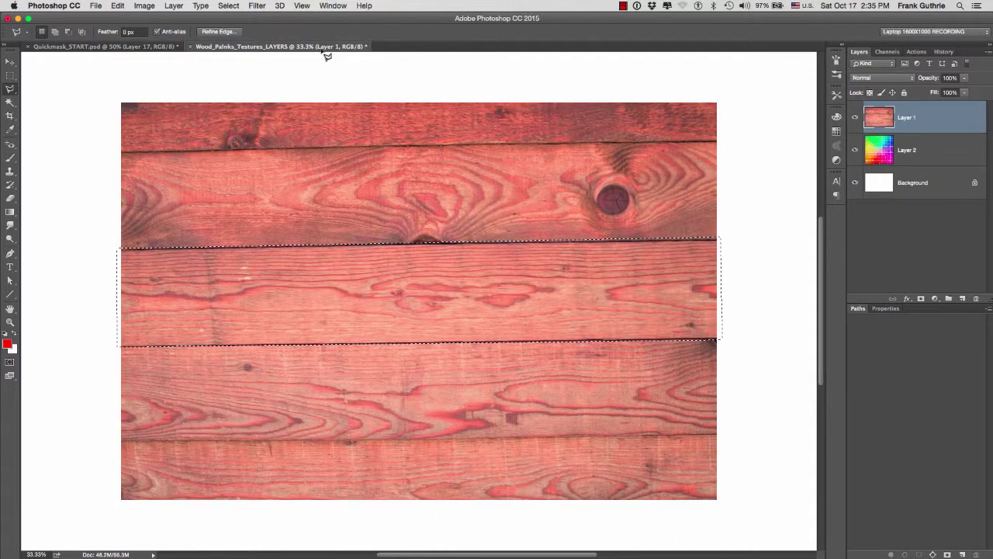
{"action": "left_click", "coordinate": [287, 87]}
{"action": "left_click", "coordinate": [160, 46]}
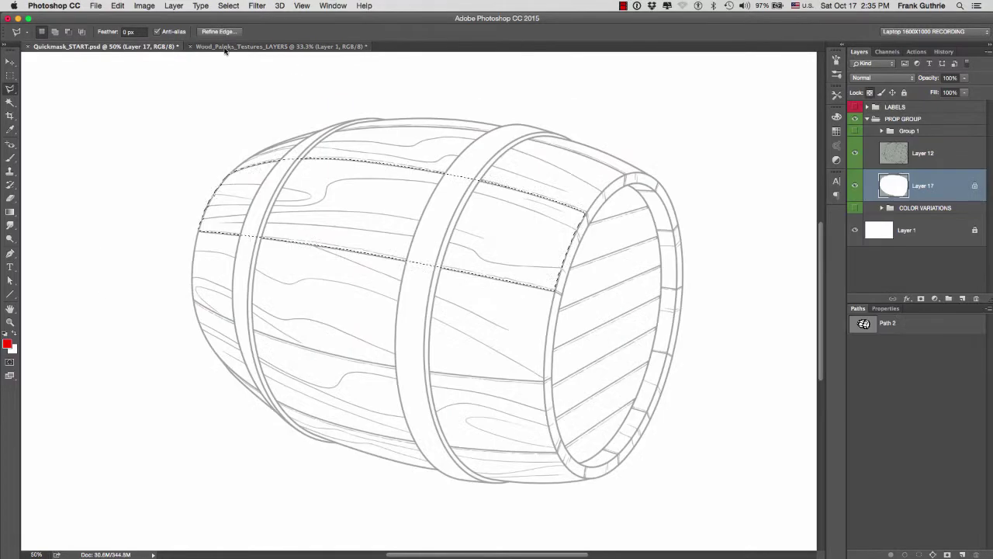
{"action": "left_click", "coordinate": [239, 47]}
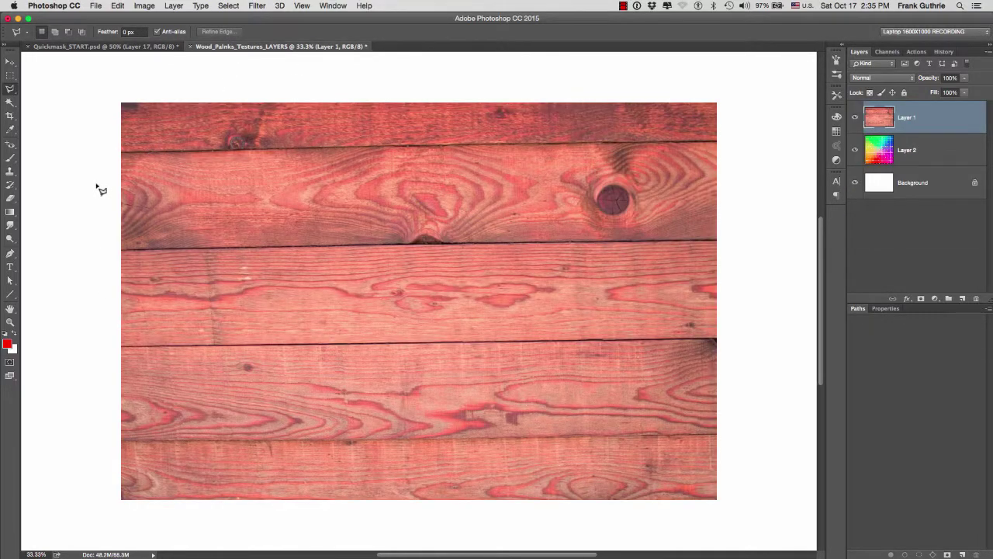
Outline the middle red plank with the Polygonal Lasso and copy it.
{"action": "left_click", "coordinate": [116, 246]}
{"action": "left_click", "coordinate": [114, 349]}
{"action": "left_click", "coordinate": [722, 340]}
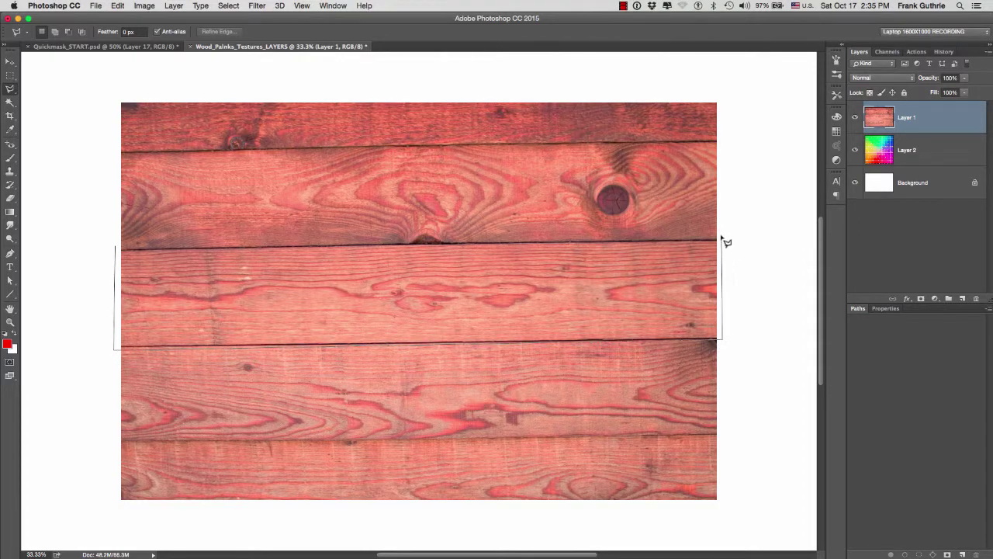
{"action": "double_click", "coordinate": [722, 238]}
{"action": "left_click", "coordinate": [117, 5]}
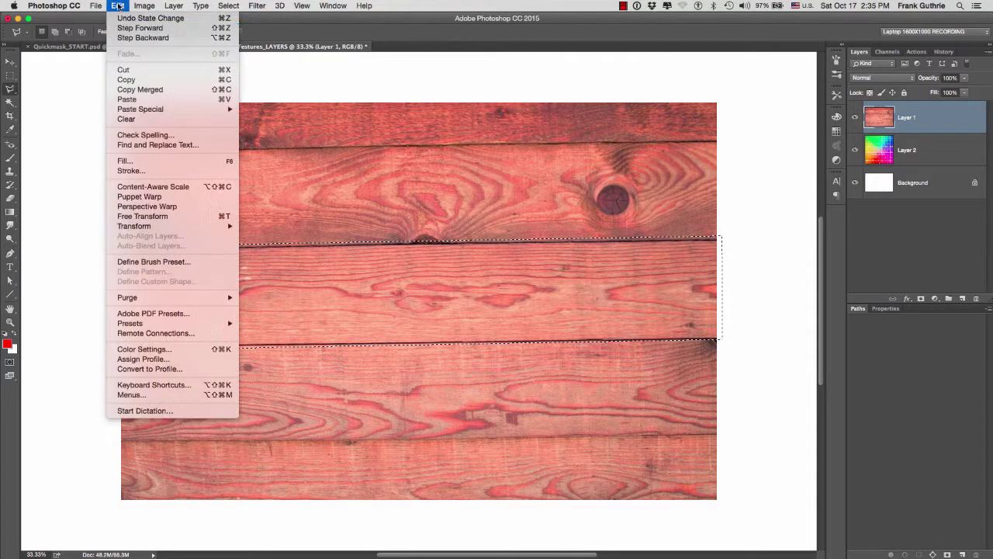
{"action": "left_click", "coordinate": [123, 81]}
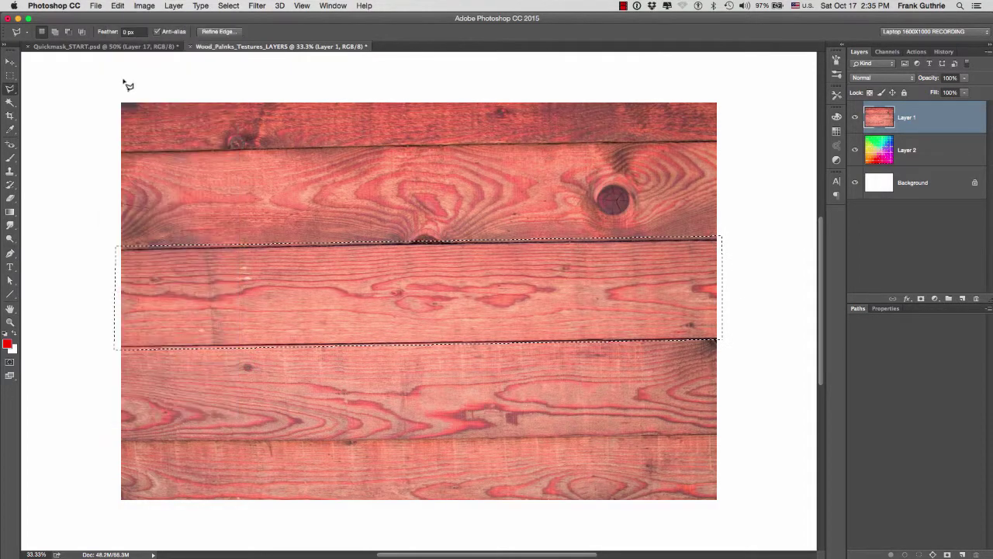
Paste the copied wood into the selected barrel plank in Quickmask_START.psd and target the new layer's mask.
{"action": "left_click", "coordinate": [79, 48]}
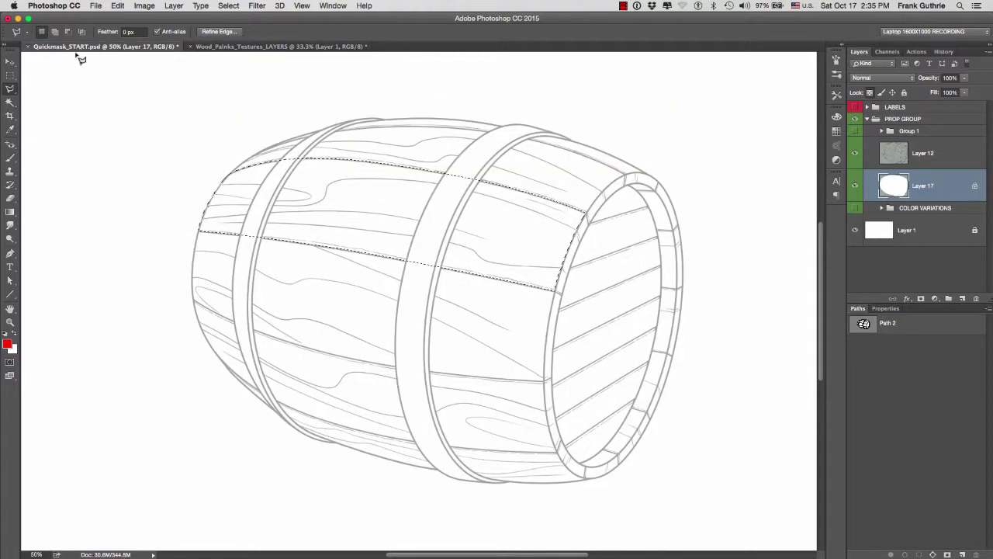
{"action": "left_click", "coordinate": [118, 5]}
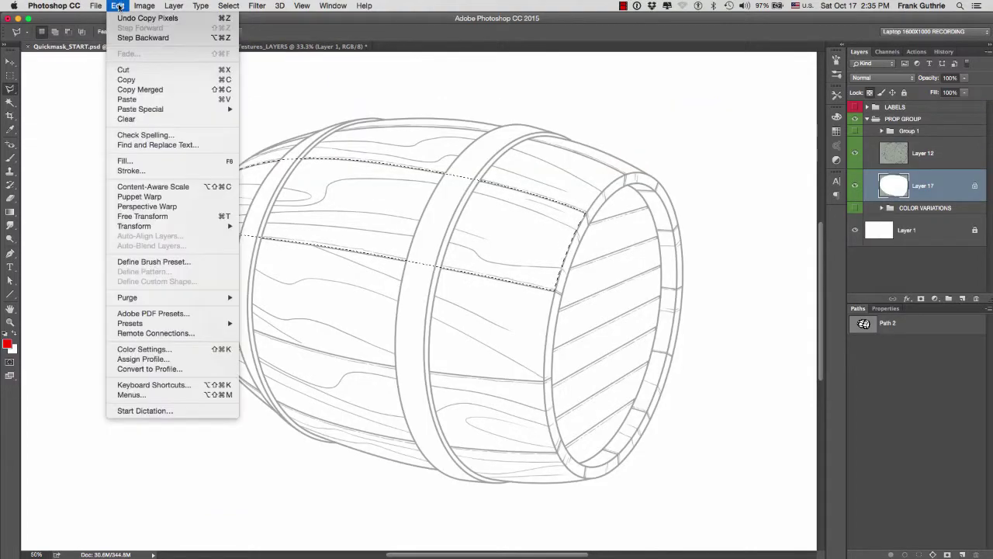
{"action": "mouse_move", "coordinate": [149, 111]}
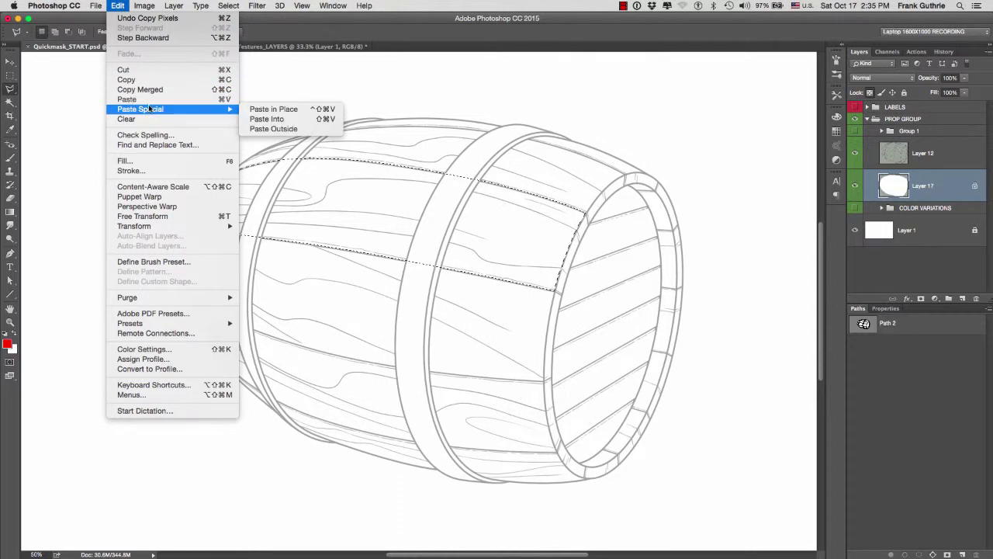
{"action": "left_click", "coordinate": [267, 121]}
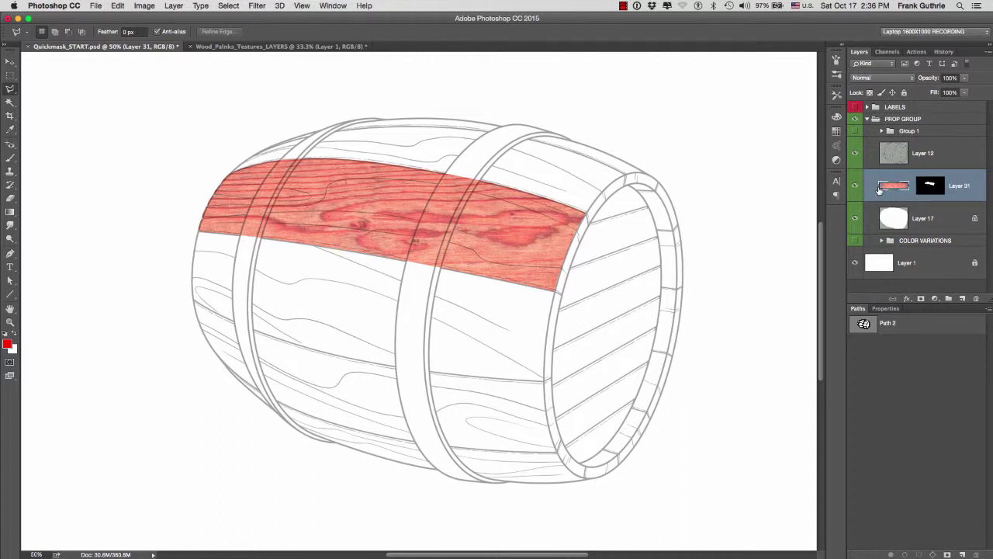
{"action": "left_click", "coordinate": [929, 187]}
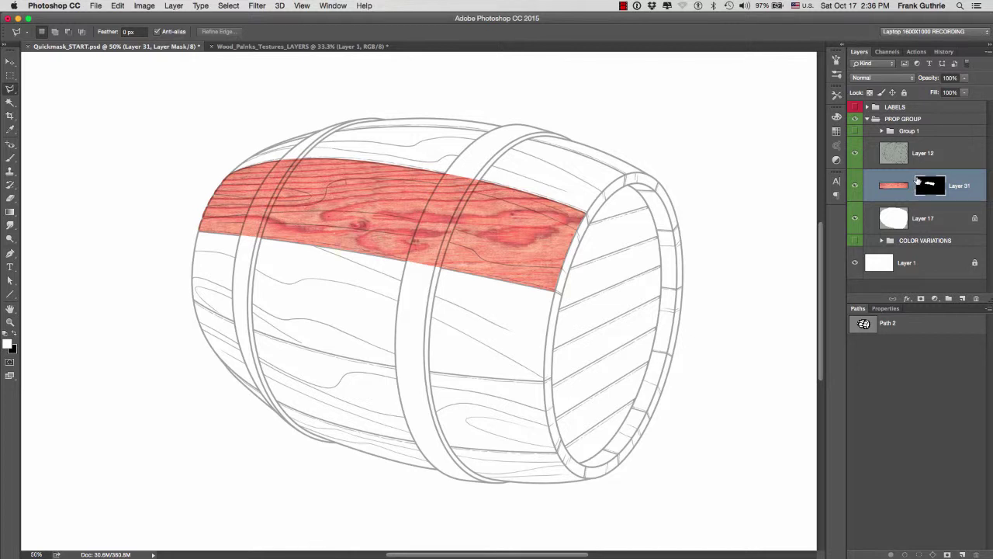
Disable Layer 31's layer mask to show the whole pasted wood plank.
{"action": "left_click", "coordinate": [893, 186]}
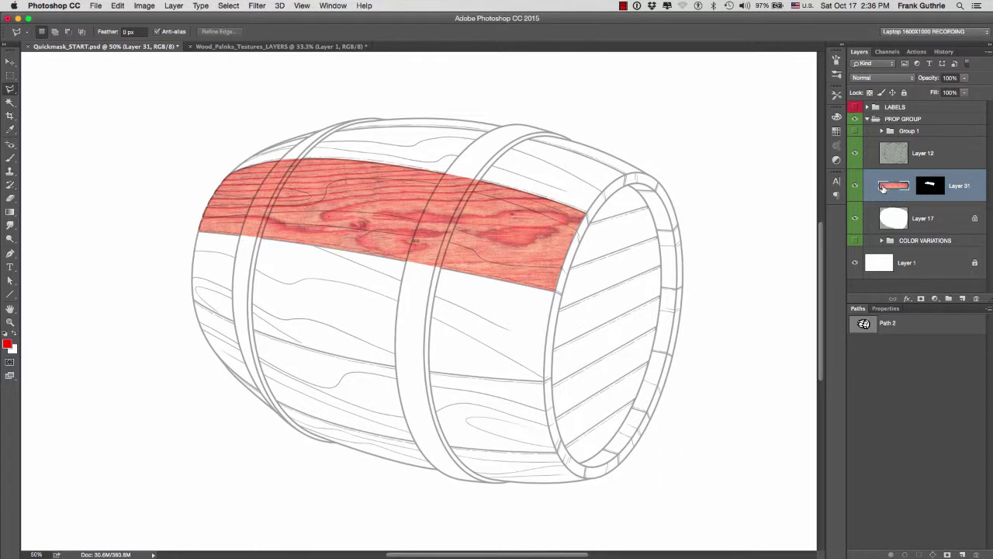
{"action": "left_click", "coordinate": [931, 187]}
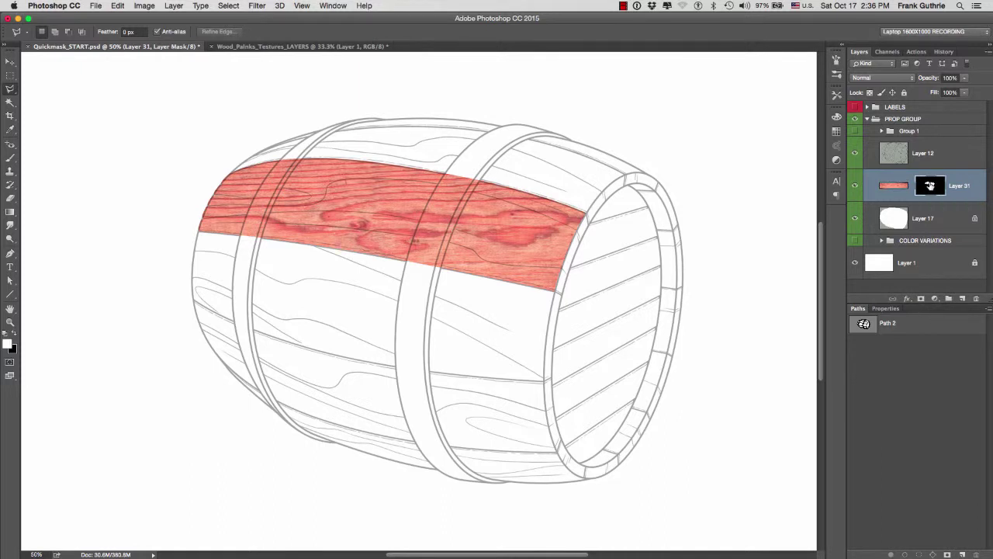
{"action": "right_click", "coordinate": [929, 187]}
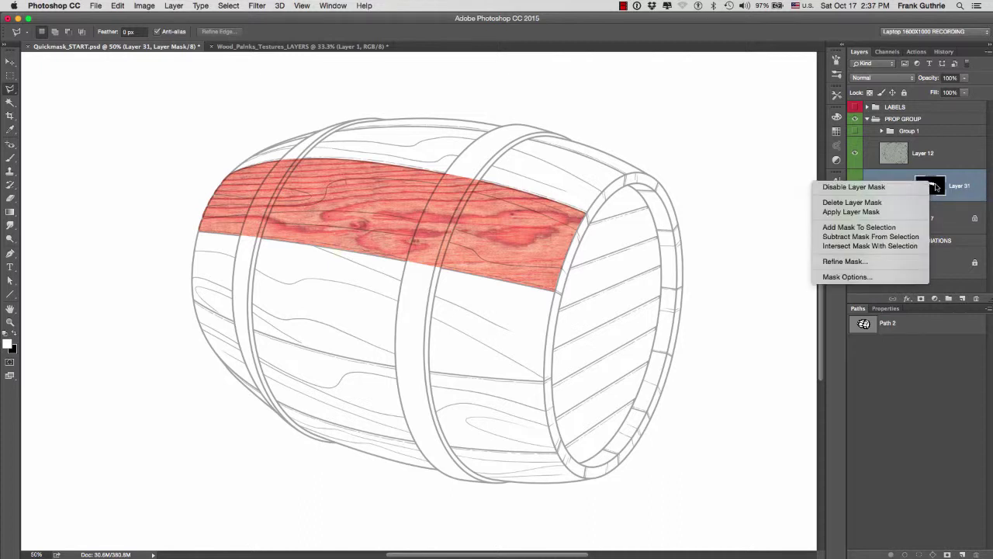
{"action": "left_click", "coordinate": [931, 188]}
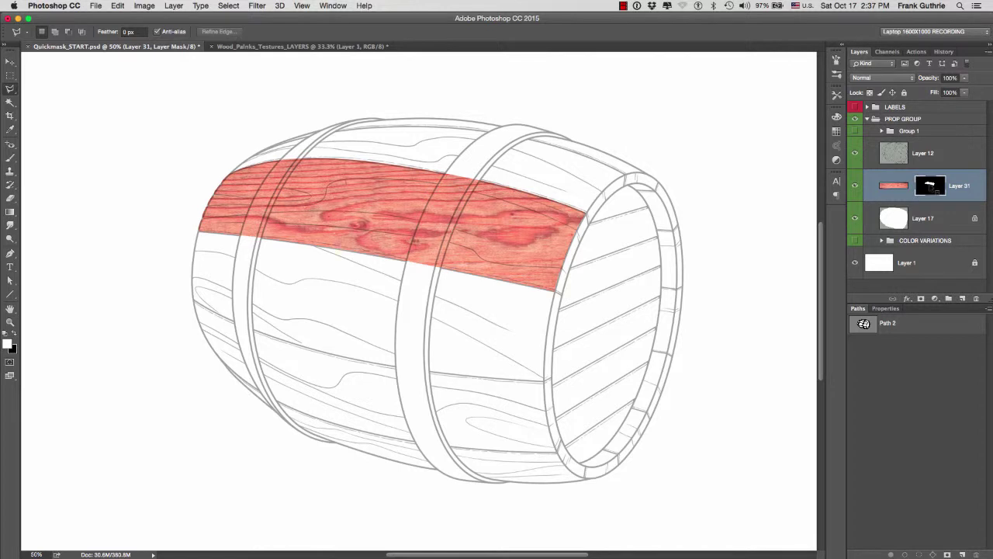
{"action": "right_click", "coordinate": [931, 187]}
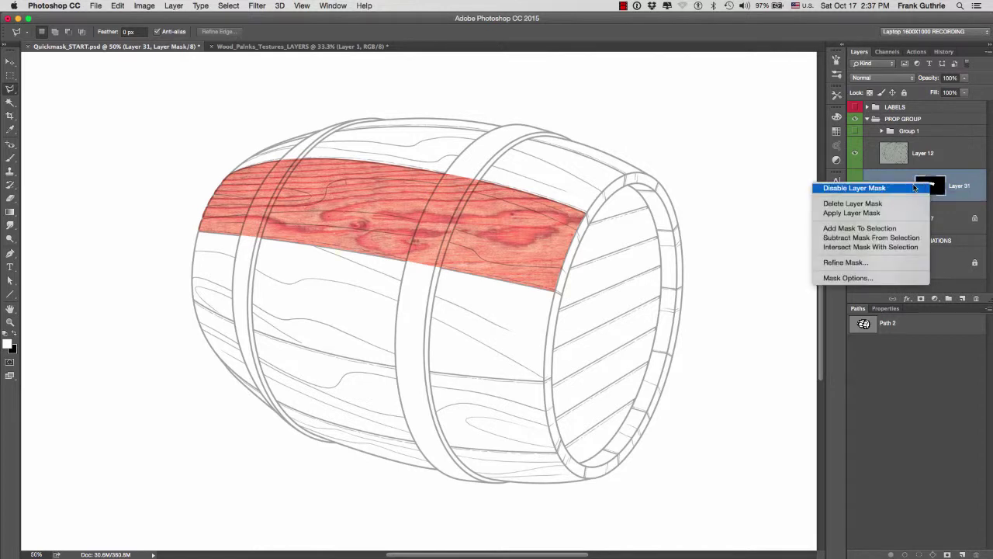
{"action": "left_click", "coordinate": [914, 189]}
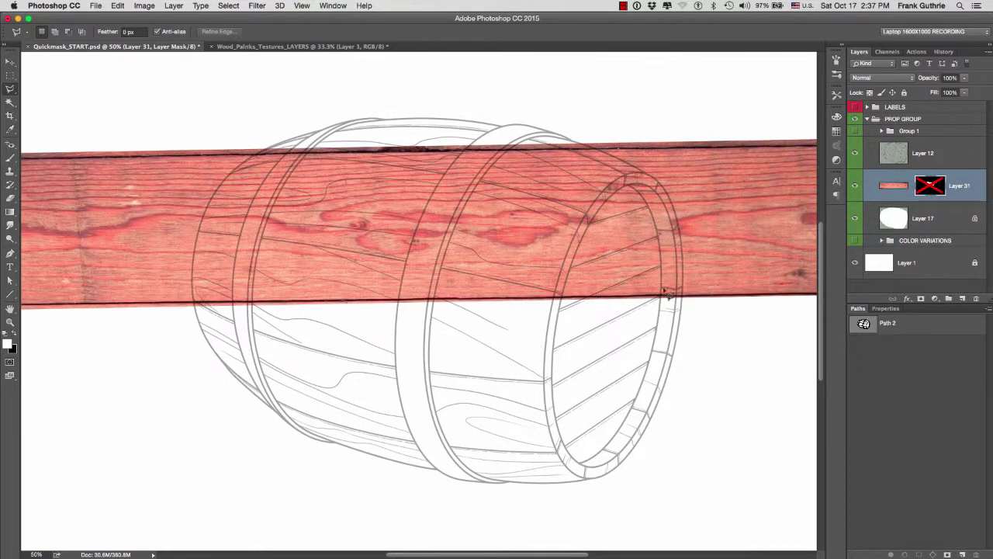
Compare with the source plank in the wood textures document, return to Quickmask_START.psd, and re-enable Layer 31's mask.
{"action": "key", "text": "ctrl+Tab"}
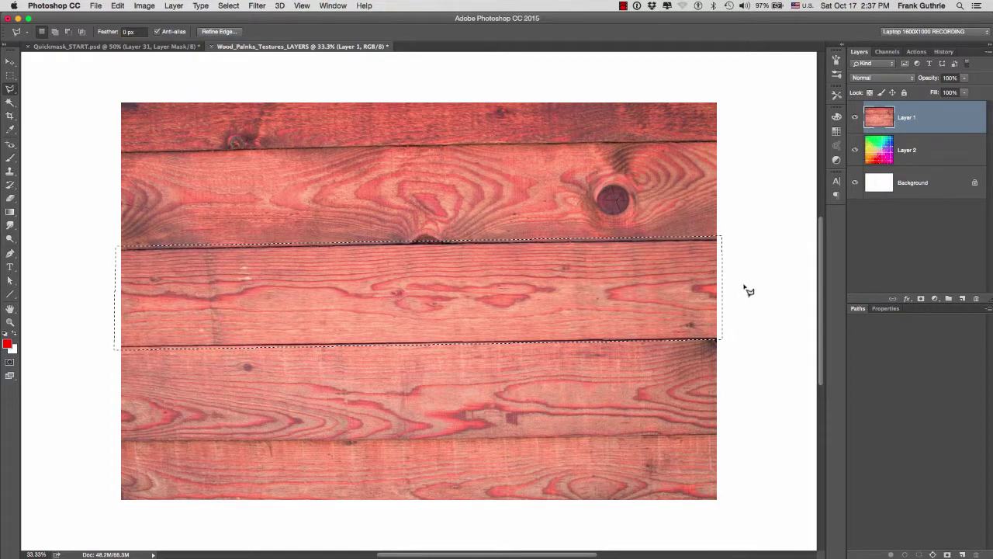
{"action": "key", "text": "ctrl+Tab"}
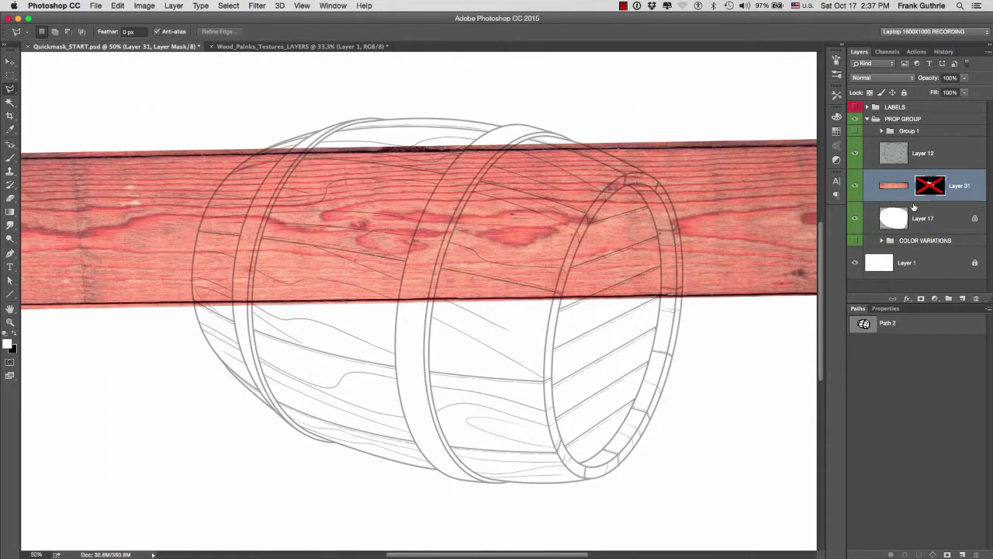
{"action": "right_click", "coordinate": [928, 188]}
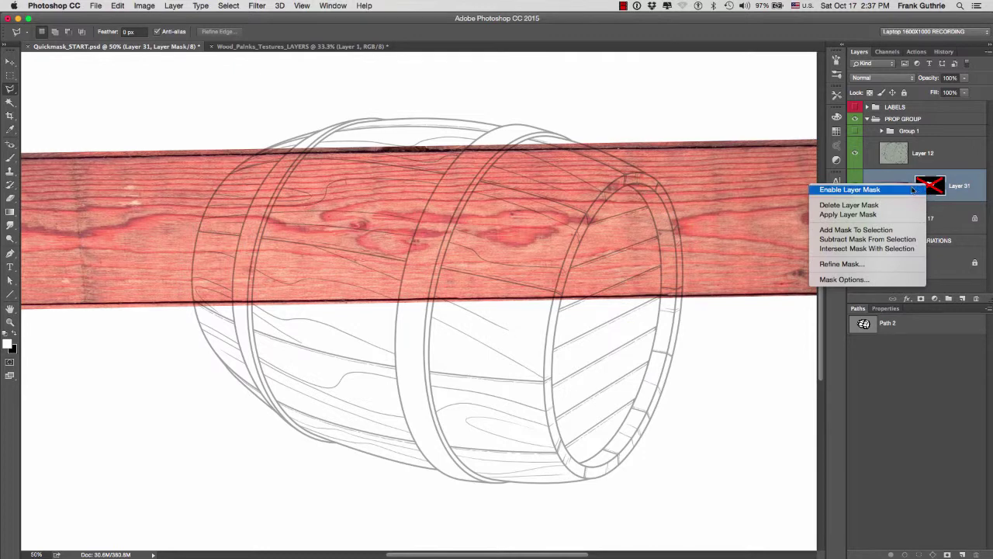
{"action": "left_click", "coordinate": [910, 191]}
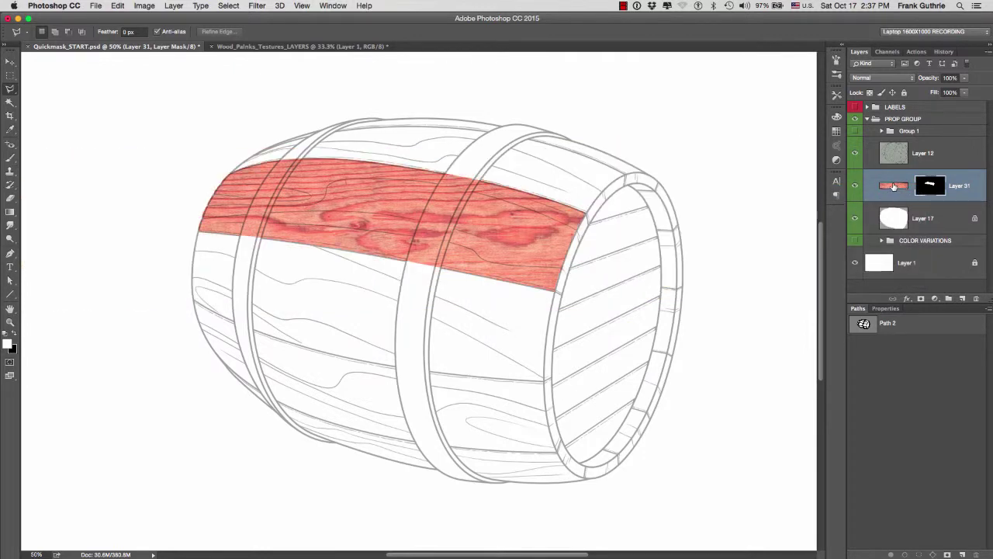
Free Transform Layer 31's wood texture, scaling it proportionally to about 94% and rotating it about 10° to follow the barrel plank.
{"action": "left_click", "coordinate": [893, 186]}
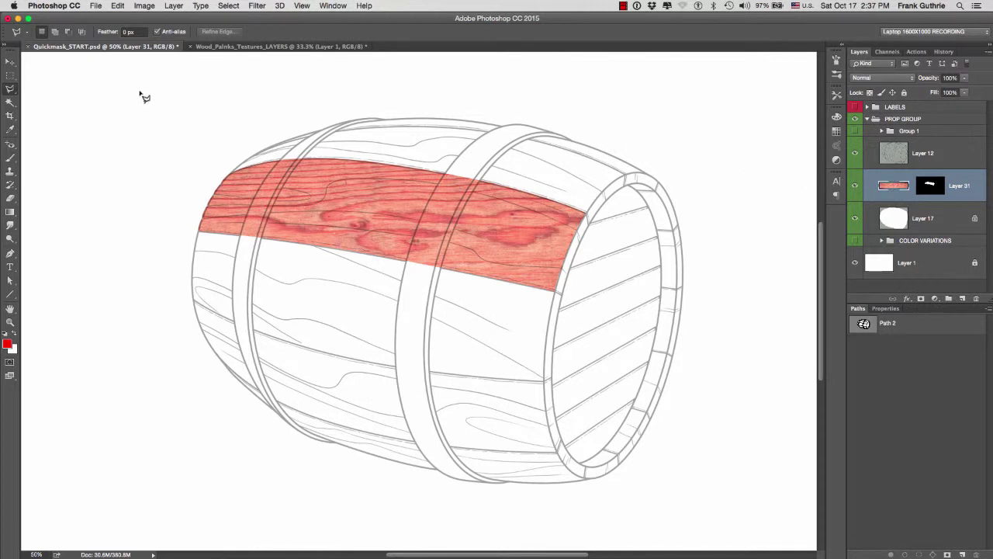
{"action": "left_click", "coordinate": [118, 6]}
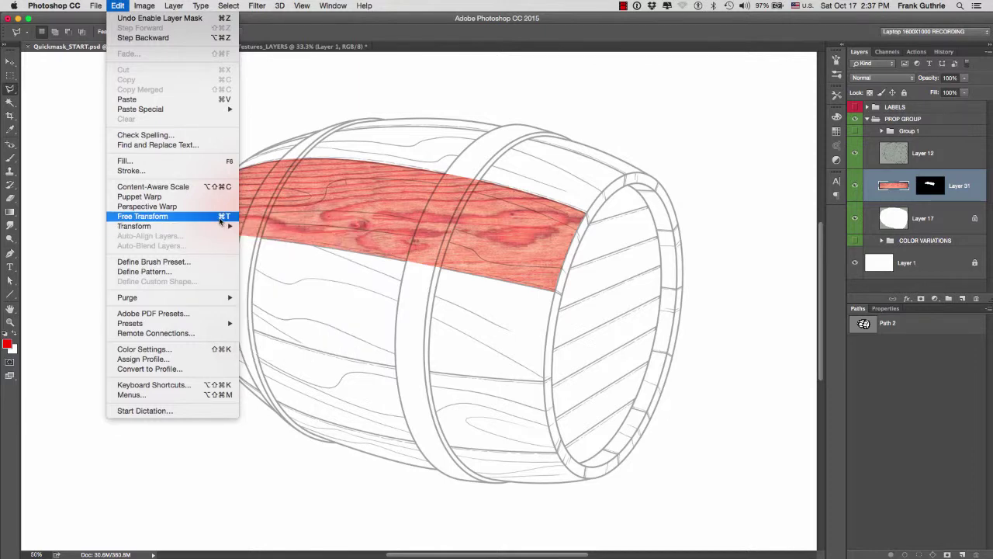
{"action": "left_click", "coordinate": [220, 216]}
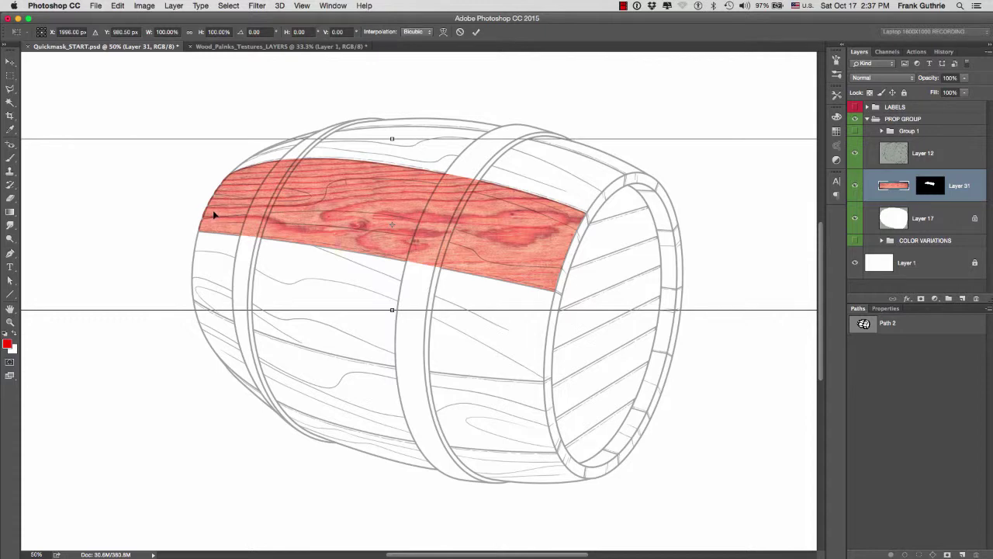
{"action": "key", "text": "super+minus"}
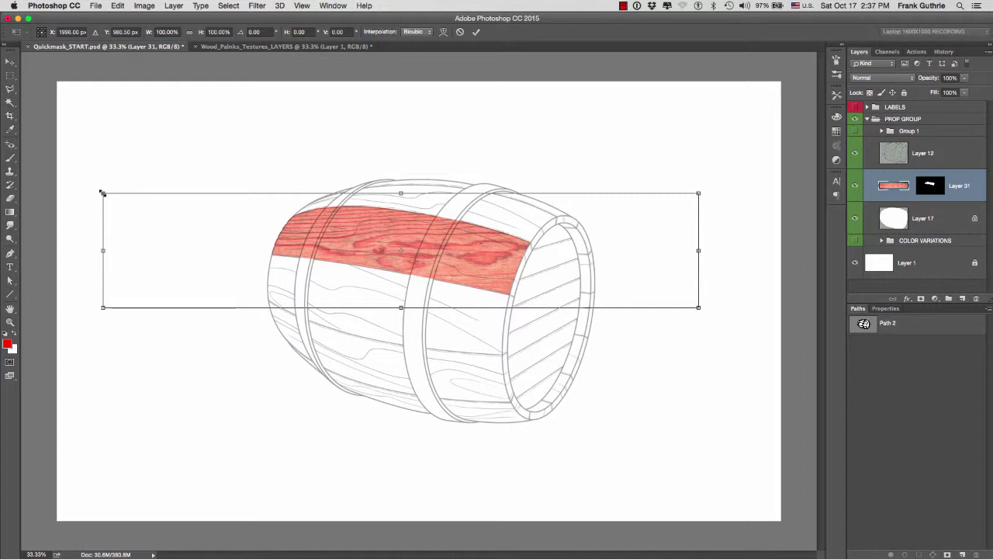
{"action": "left_click_drag", "start_coordinate": [102, 192], "coordinate": [131, 186]}
{"action": "key", "text": "Return"}
{"action": "key", "text": "ctrl+t"}
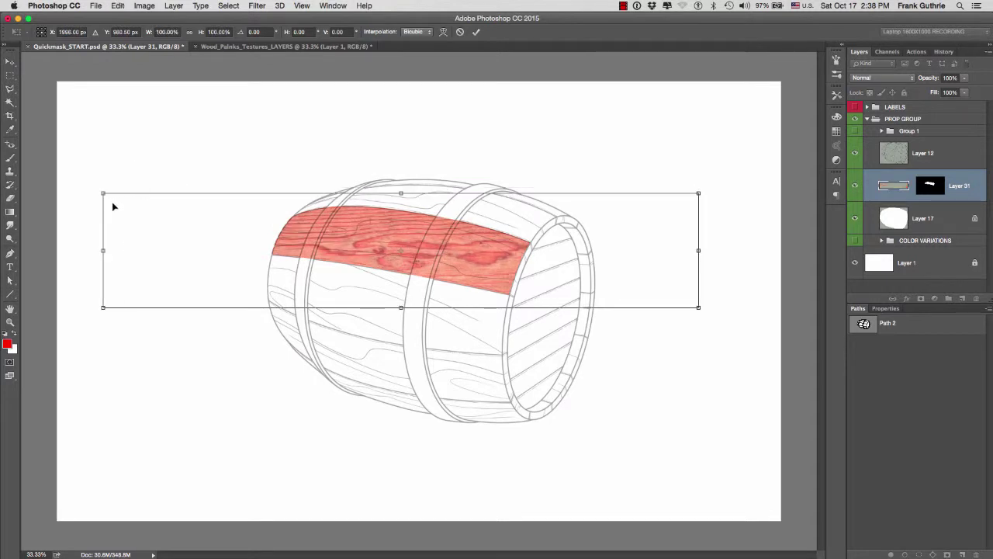
{"action": "left_click_drag", "start_coordinate": [102, 193], "coordinate": [141, 184]}
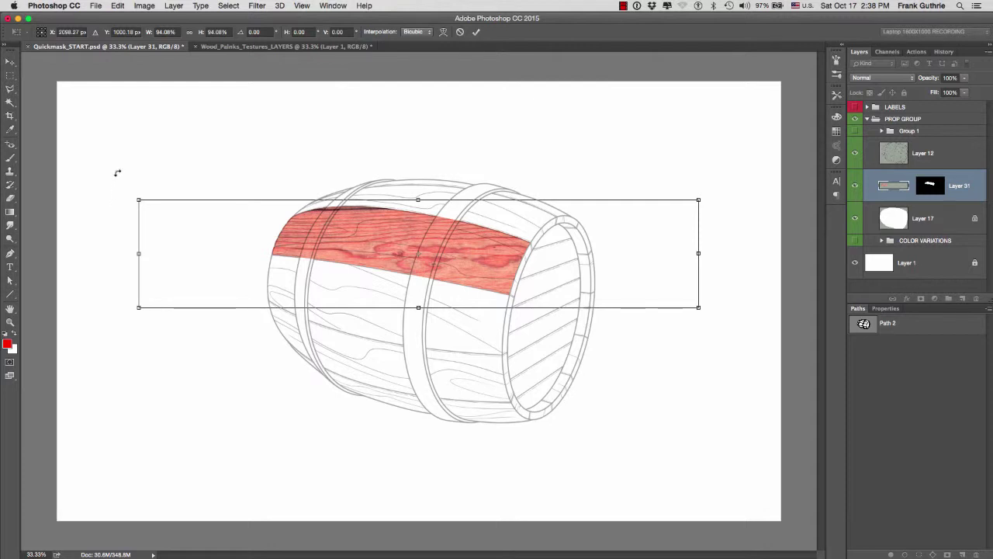
{"action": "left_click_drag", "start_coordinate": [115, 170], "coordinate": [173, 139]}
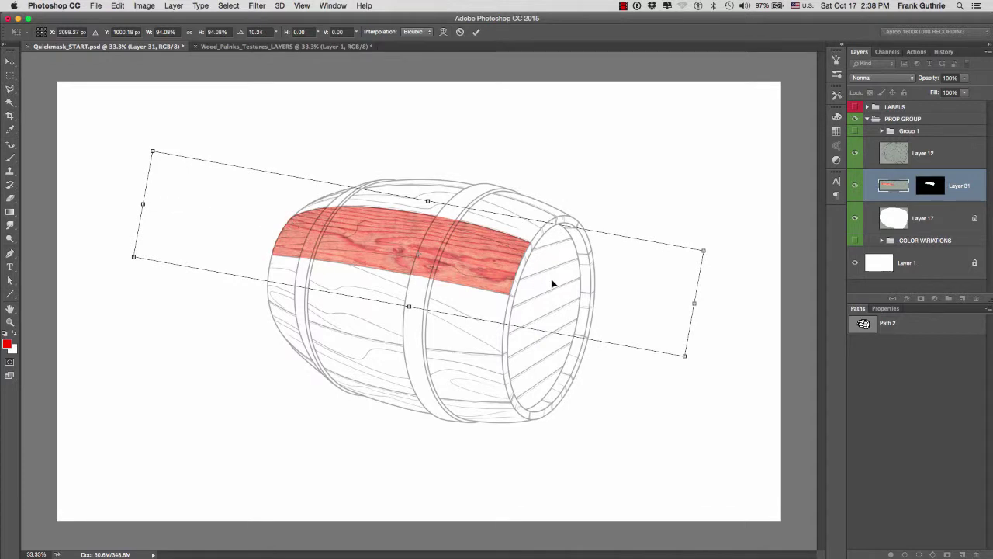
Flip the wood texture both horizontally and vertically, rotating it after each flip to realign with the plank's slope, finally to about -171°.
{"action": "right_click", "coordinate": [394, 237]}
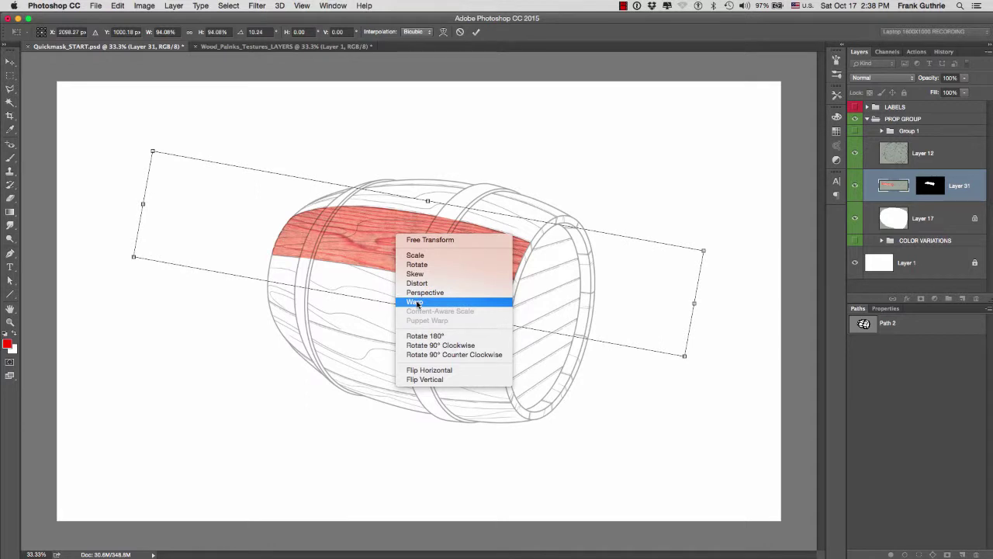
{"action": "left_click", "coordinate": [423, 372]}
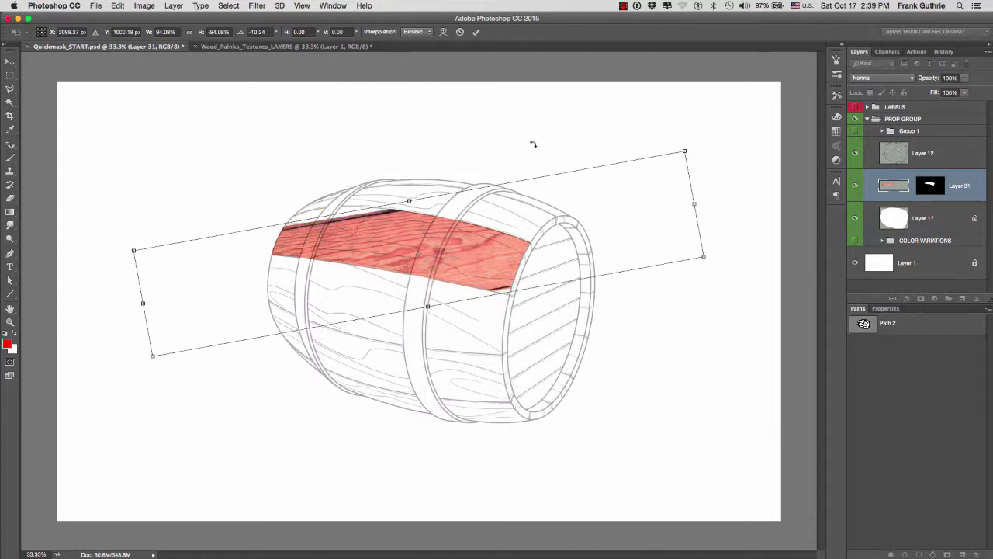
{"action": "left_click_drag", "start_coordinate": [533, 144], "coordinate": [582, 182]}
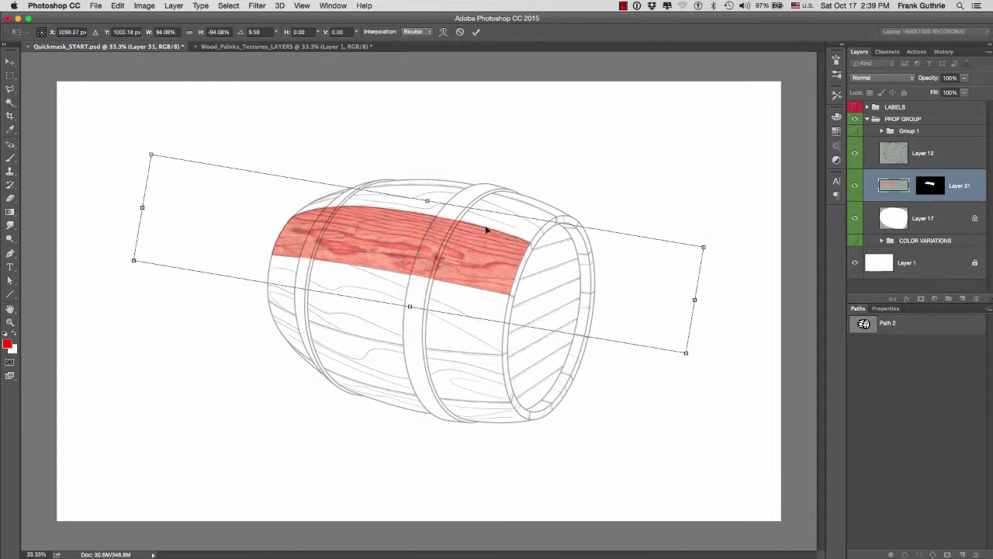
{"action": "right_click", "coordinate": [454, 250]}
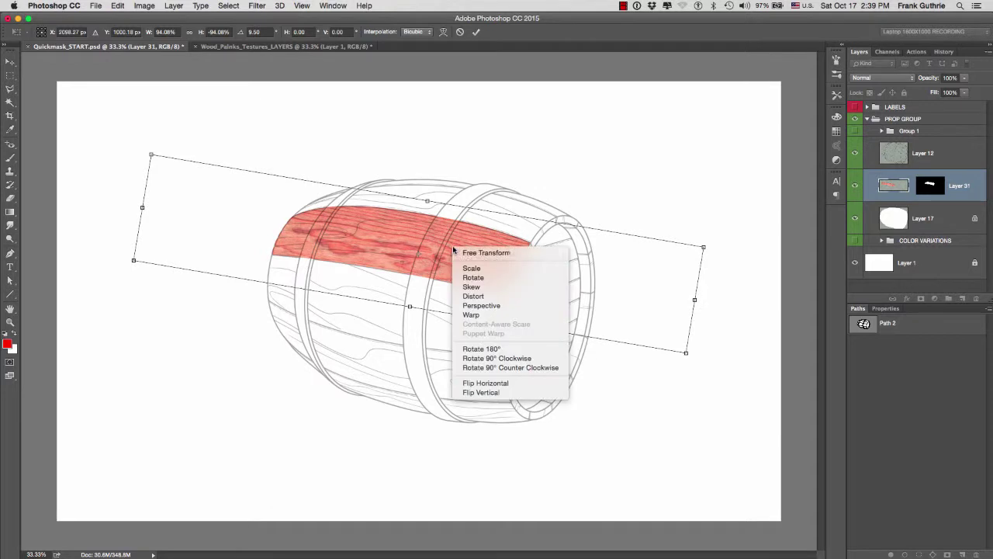
{"action": "left_click", "coordinate": [490, 393]}
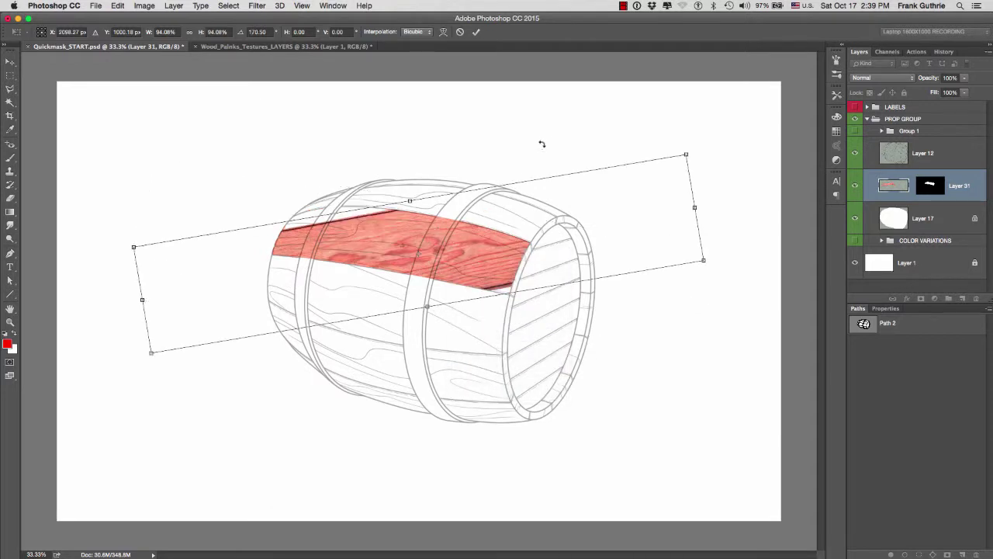
{"action": "left_click_drag", "start_coordinate": [541, 144], "coordinate": [567, 191]}
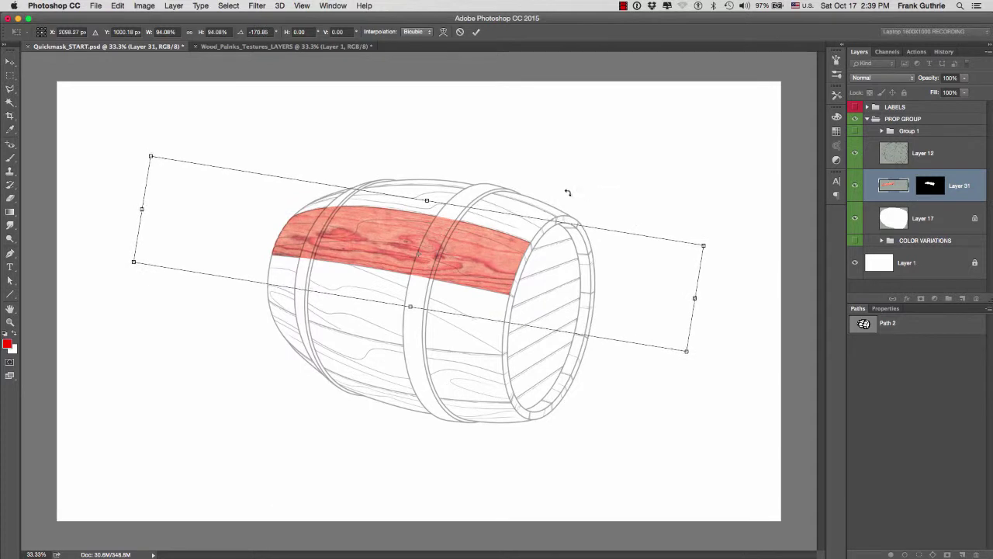
{"action": "right_click", "coordinate": [468, 252]}
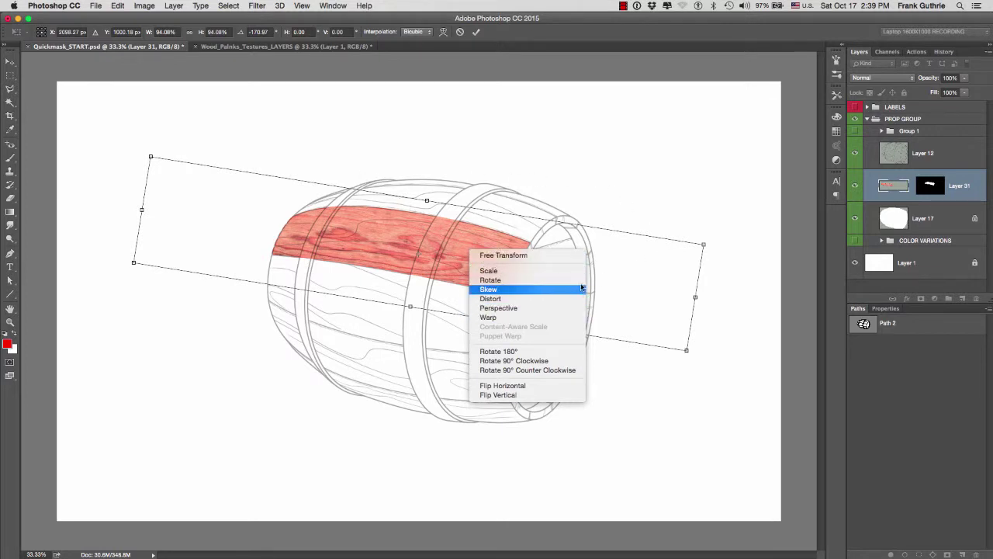
{"action": "left_click", "coordinate": [575, 183]}
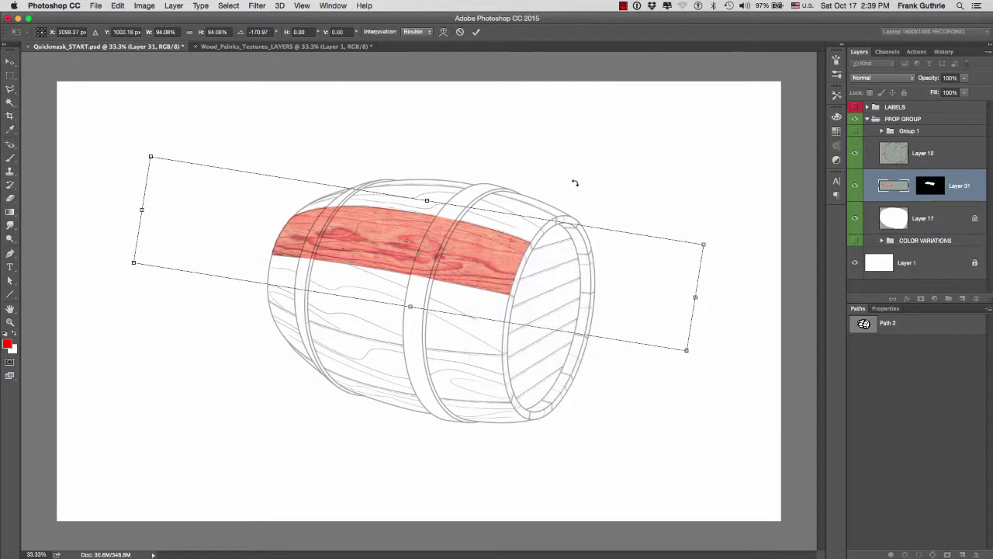
{"action": "right_click", "coordinate": [465, 255]}
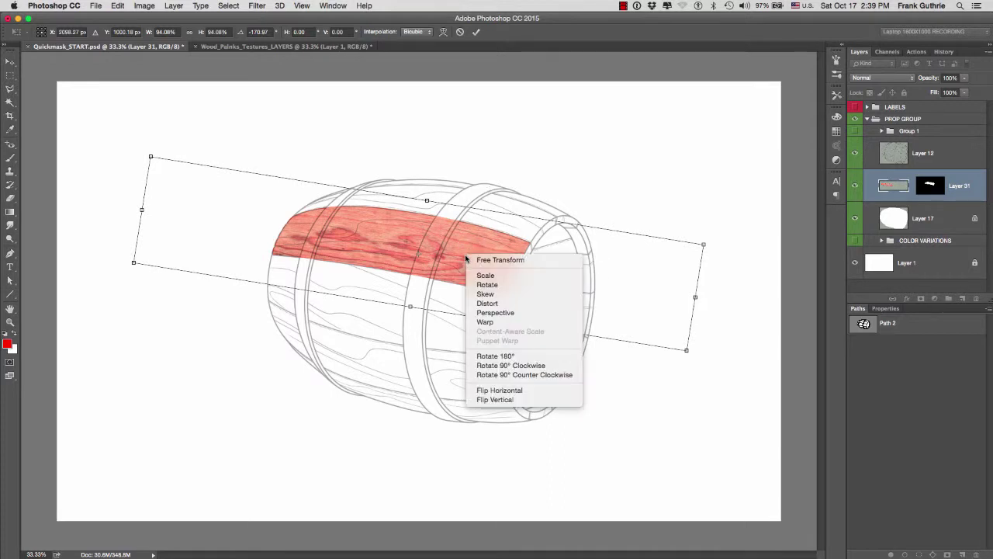
{"action": "left_click", "coordinate": [511, 176]}
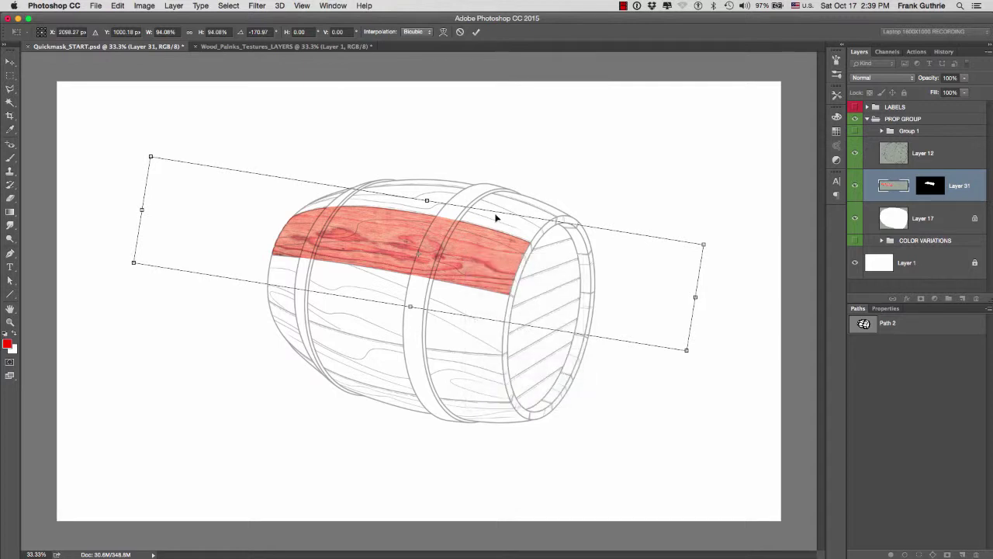
{"action": "right_click", "coordinate": [476, 250]}
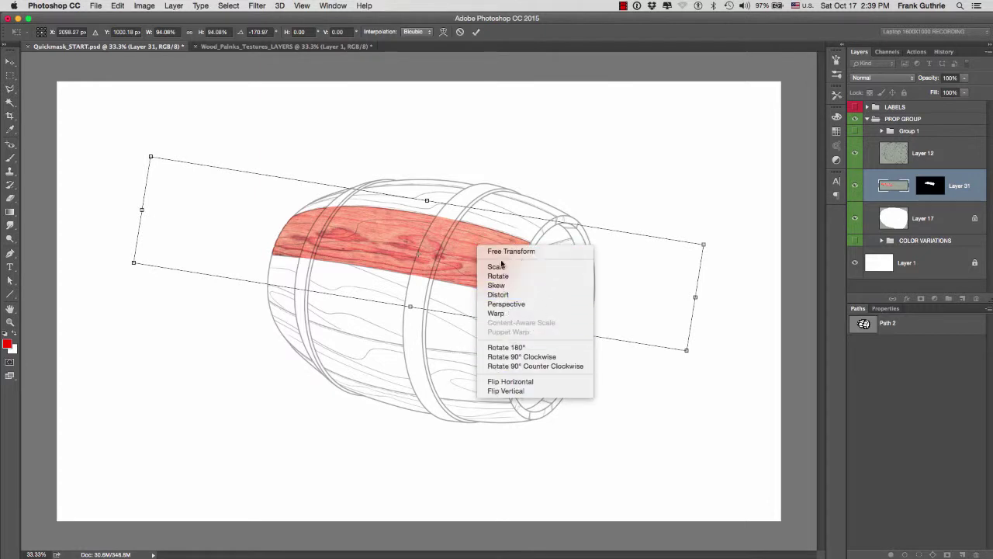
{"action": "left_click", "coordinate": [505, 208]}
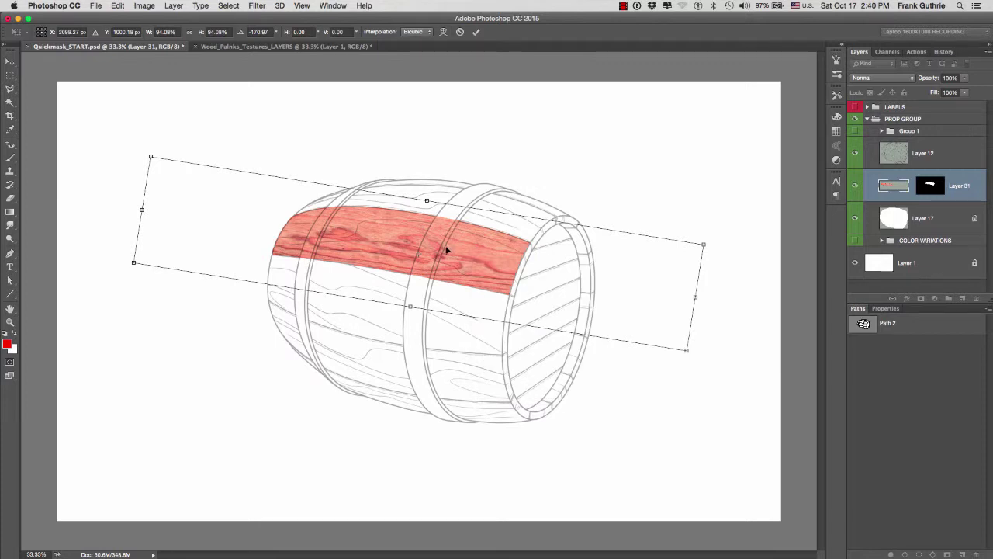
{"action": "right_click", "coordinate": [376, 228]}
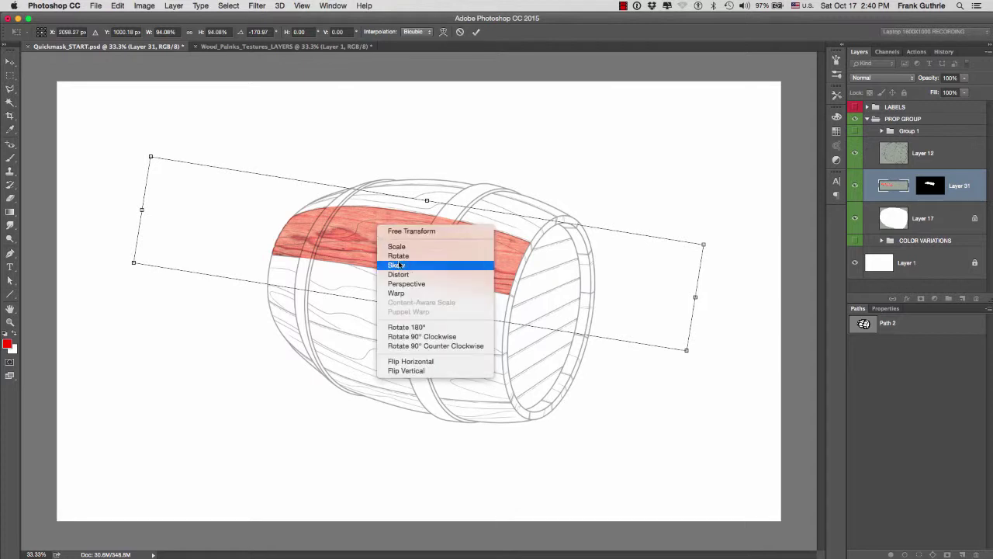
{"action": "left_click", "coordinate": [380, 266]}
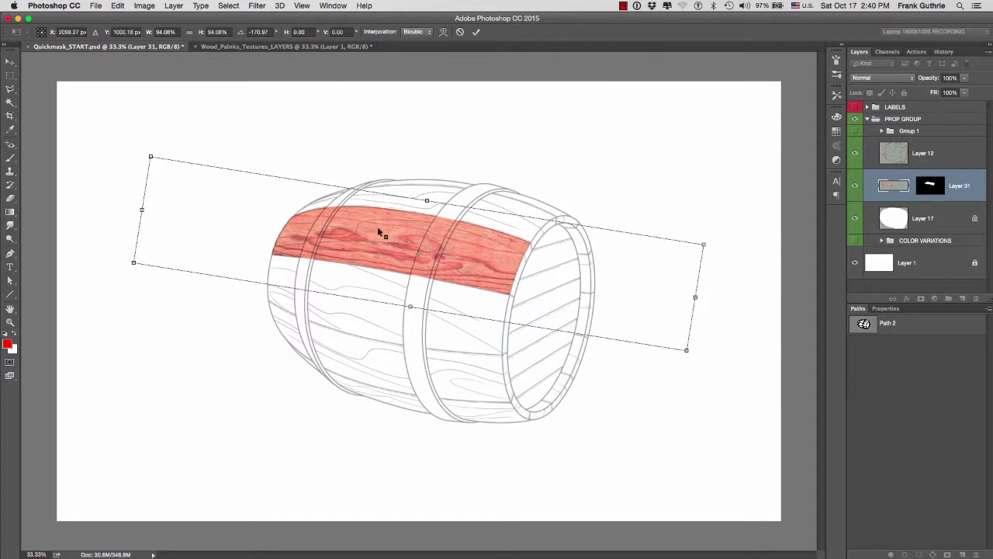
{"action": "right_click", "coordinate": [378, 219]}
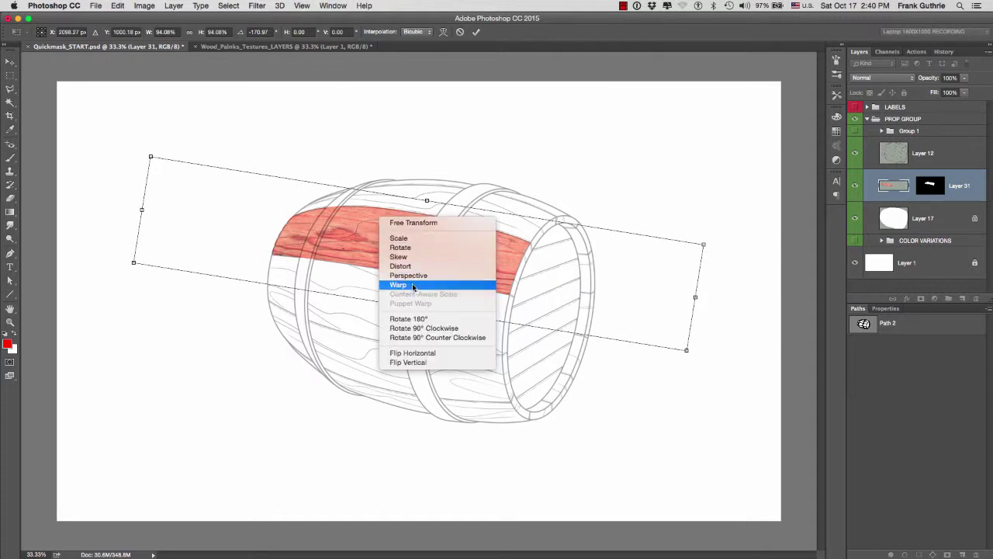
{"action": "left_click", "coordinate": [422, 151]}
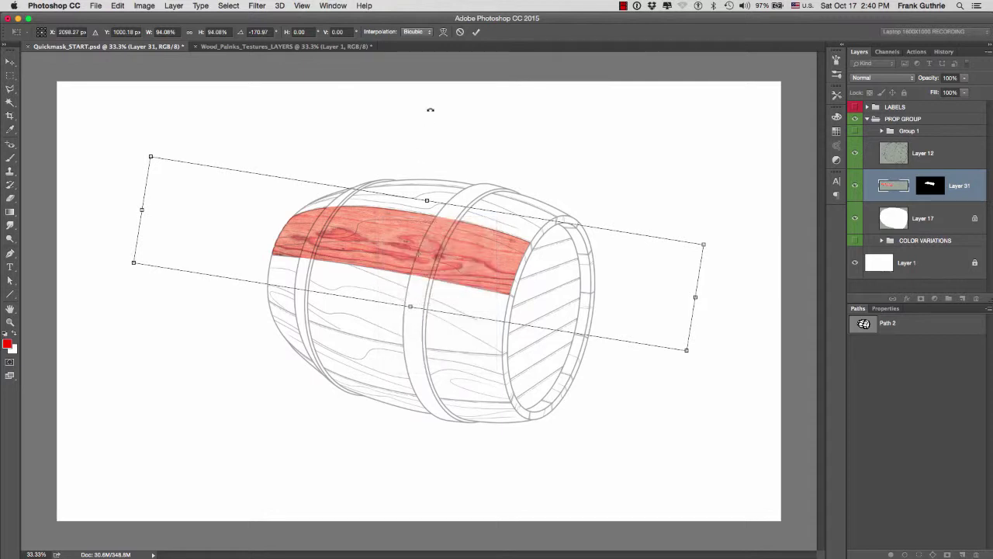
Warp Layer 31's wood texture, bulging its long edges and both ends outward to follow the barrel's curve, and apply it.
{"action": "left_click", "coordinate": [443, 33]}
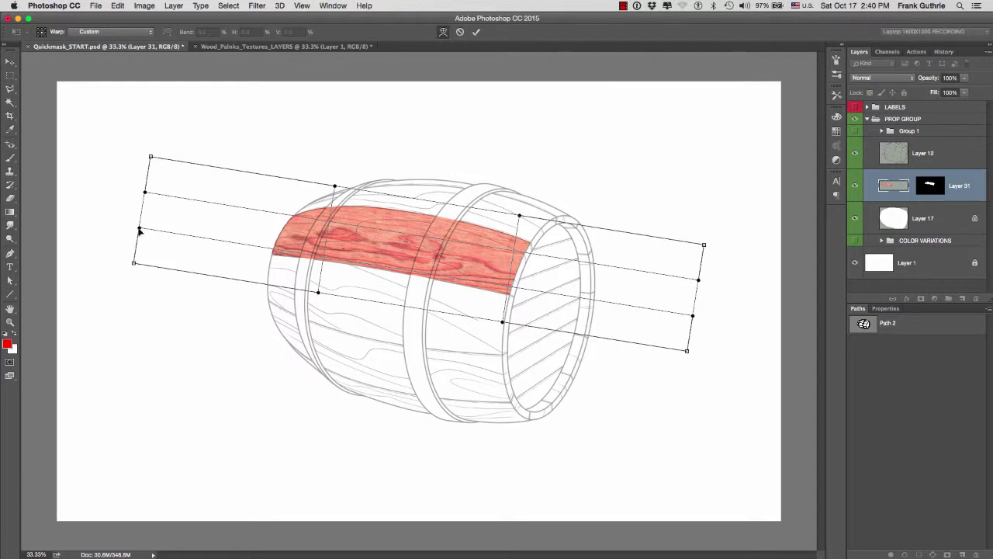
{"action": "left_click_drag", "start_coordinate": [139, 231], "coordinate": [132, 226]}
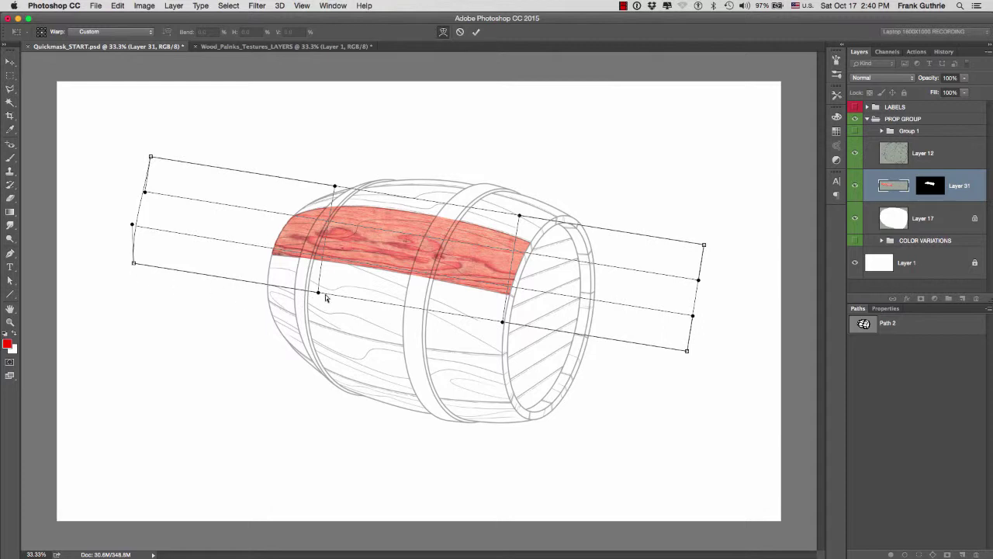
{"action": "left_click_drag", "start_coordinate": [318, 294], "coordinate": [301, 315]}
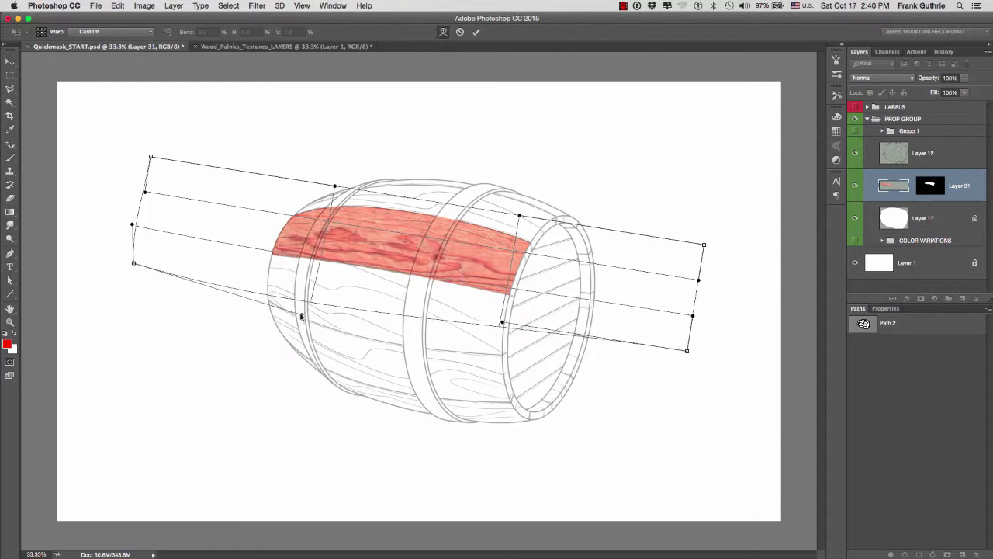
{"action": "left_click_drag", "start_coordinate": [144, 194], "coordinate": [131, 188]}
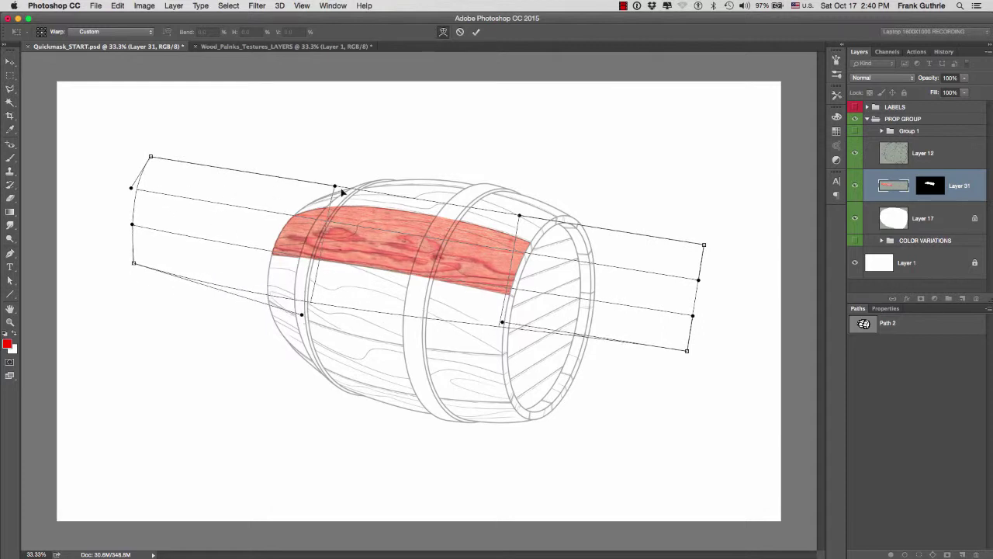
{"action": "left_click_drag", "start_coordinate": [335, 187], "coordinate": [337, 167]}
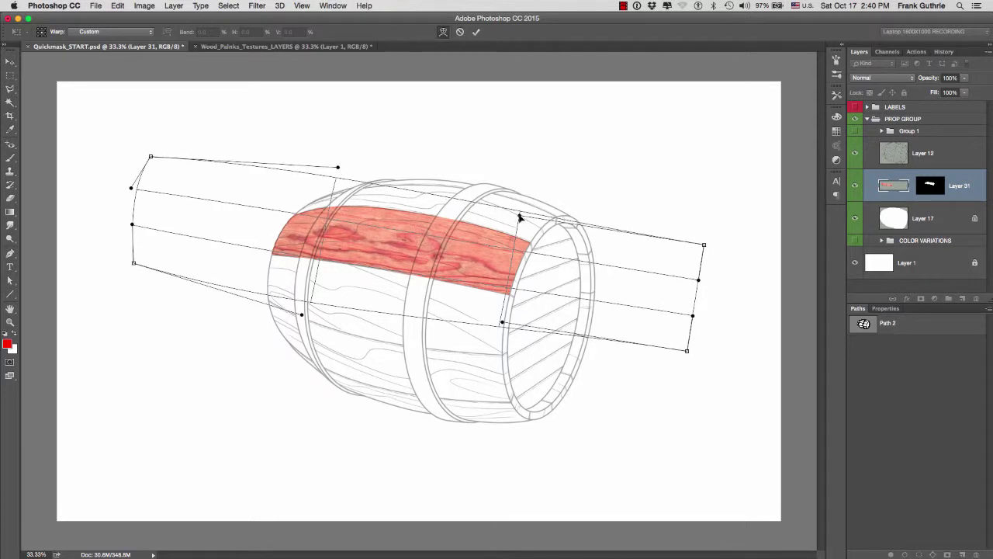
{"action": "left_click_drag", "start_coordinate": [520, 218], "coordinate": [524, 193]}
{"action": "left_click_drag", "start_coordinate": [503, 322], "coordinate": [501, 347]}
{"action": "left_click_drag", "start_coordinate": [699, 282], "coordinate": [708, 281]}
{"action": "left_click_drag", "start_coordinate": [695, 318], "coordinate": [703, 320]}
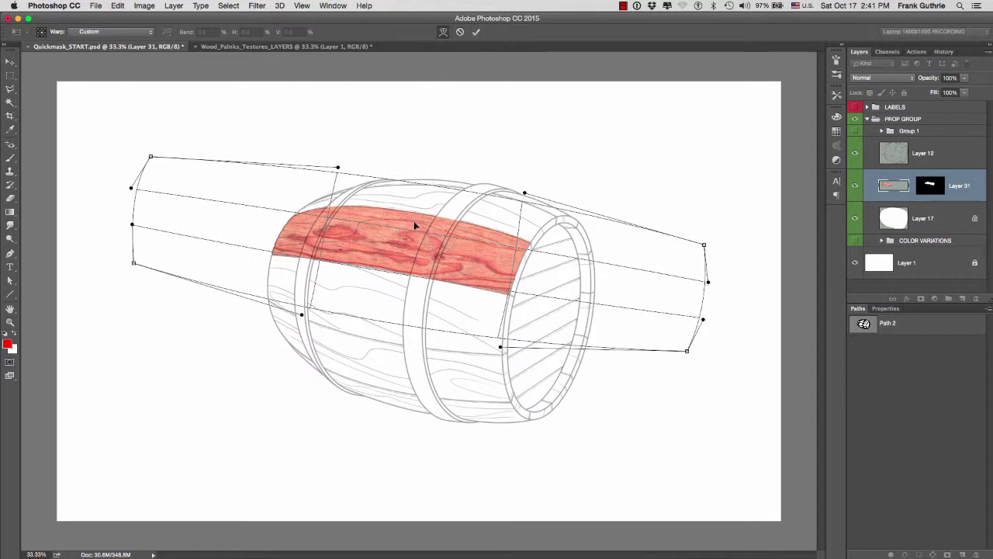
{"action": "key", "text": "l"}
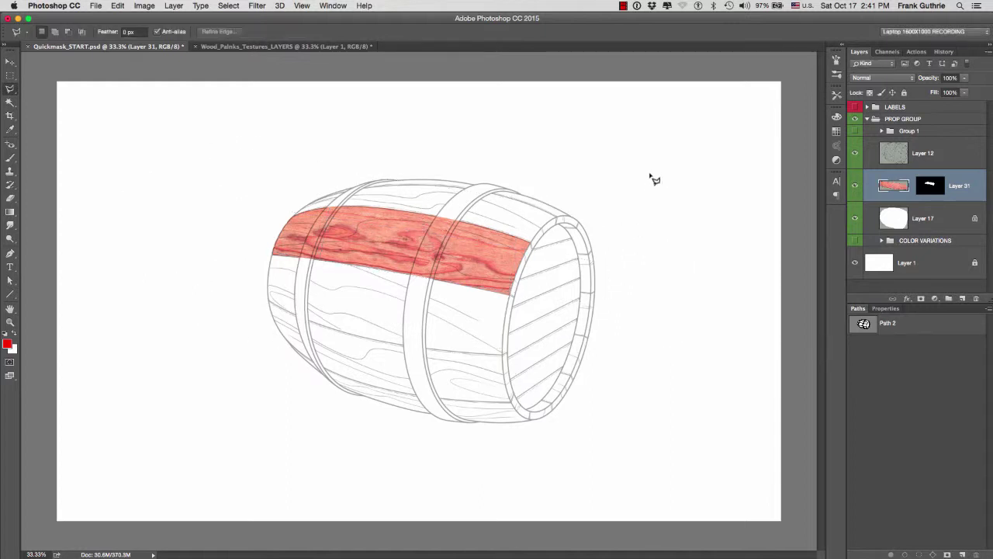
Undo the transform and warp applied to Layer 31's wood texture.
{"action": "key", "text": "super+z"}
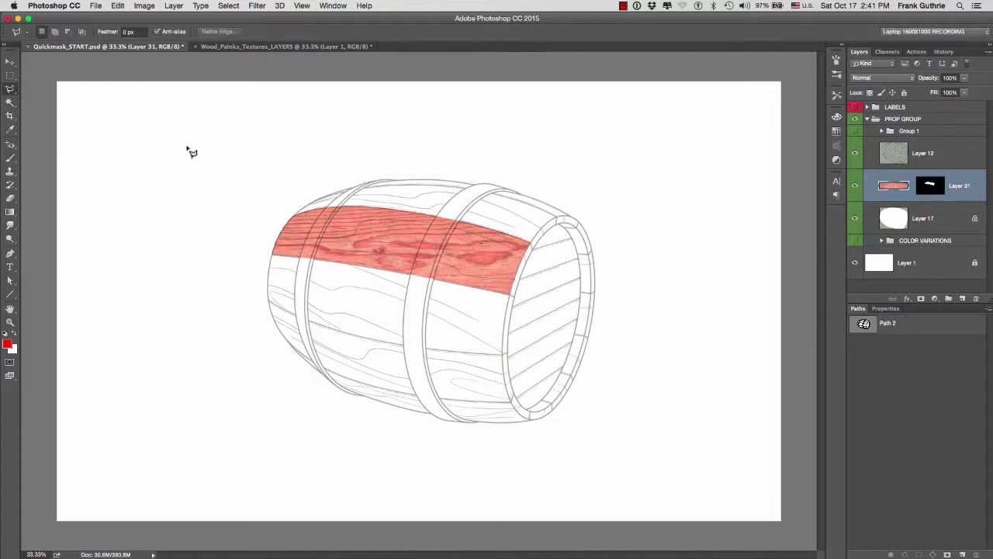
{"action": "key", "text": "super+z"}
{"action": "key", "text": "super+t"}
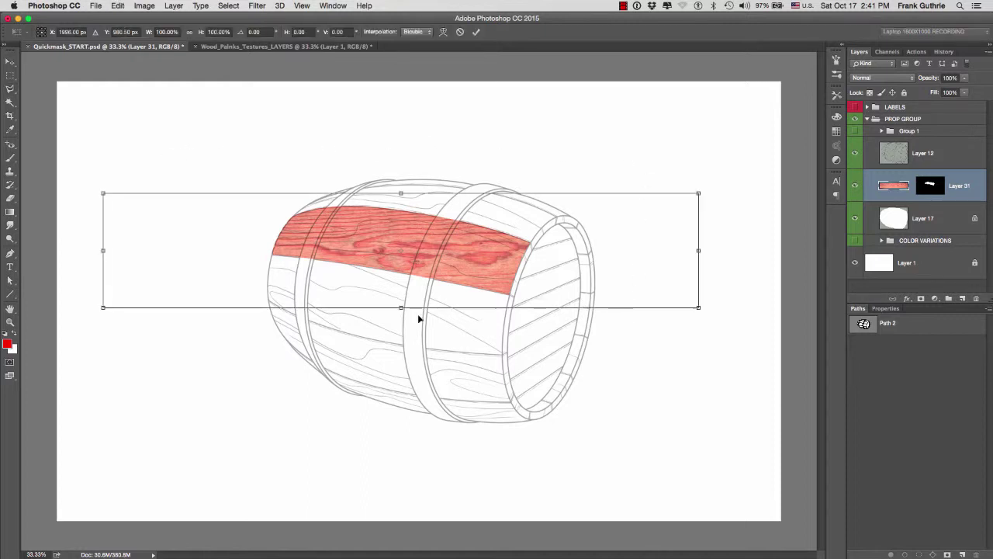
{"action": "left_click", "coordinate": [476, 33]}
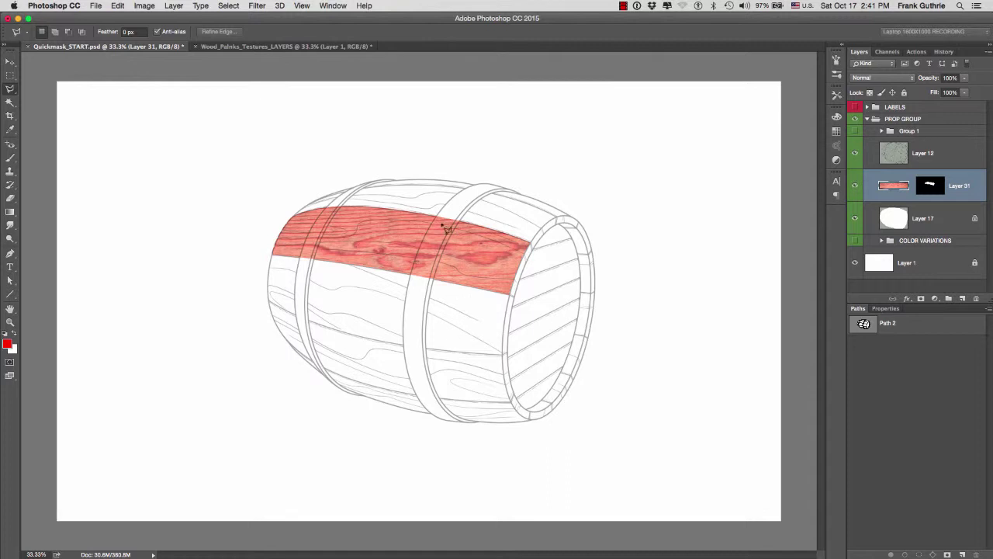
{"action": "key", "text": "ctrl+t"}
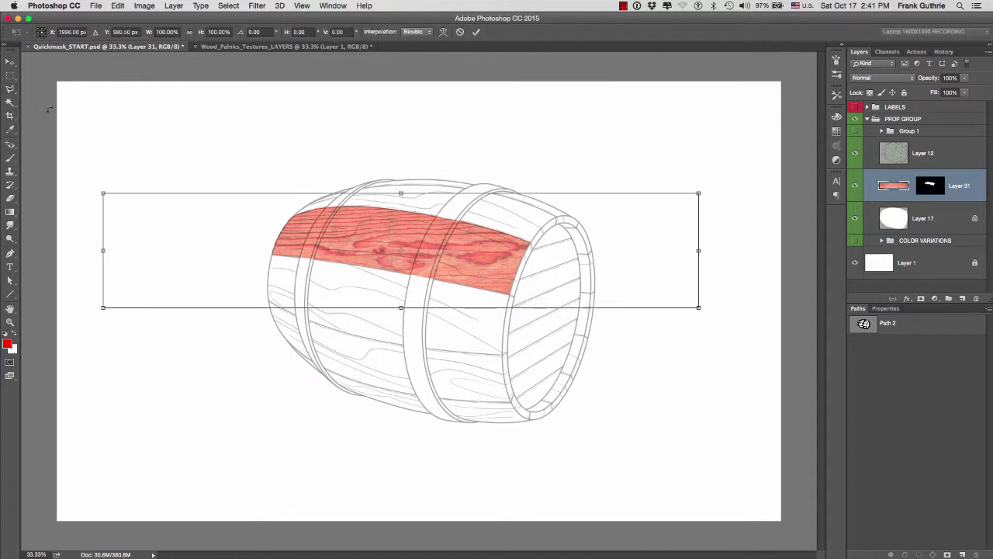
{"action": "left_click", "coordinate": [10, 76]}
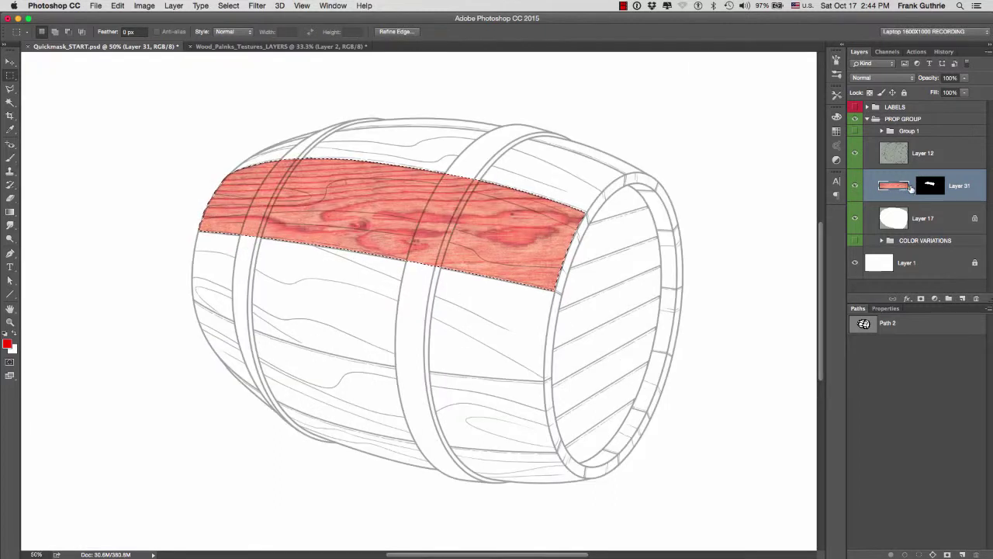
Paste the copied colored, numbered grid into the active plank selection as a new masked layer above Layer 31.
{"action": "left_click", "coordinate": [117, 6]}
{"action": "mouse_move", "coordinate": [131, 113]}
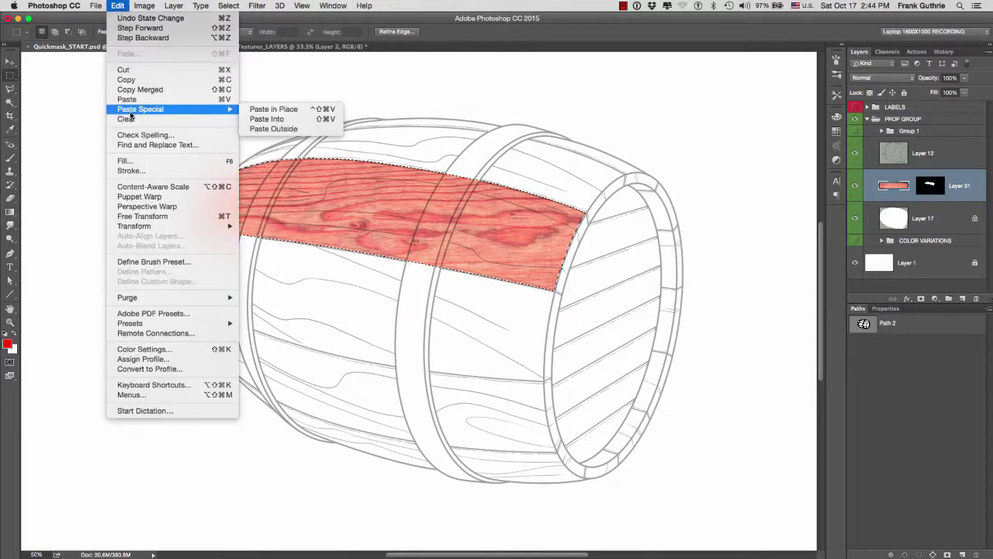
{"action": "left_click", "coordinate": [289, 121]}
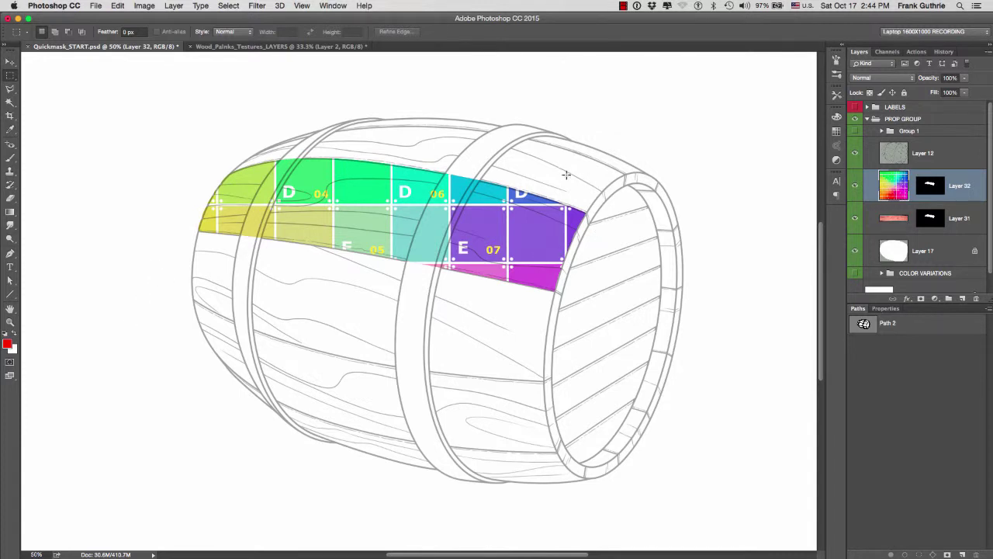
Free Transform the pasted grid, scaling it to about 69%, rotating it about 9.8°, and lowering its top edge to about 63% height.
{"action": "left_click", "coordinate": [118, 8]}
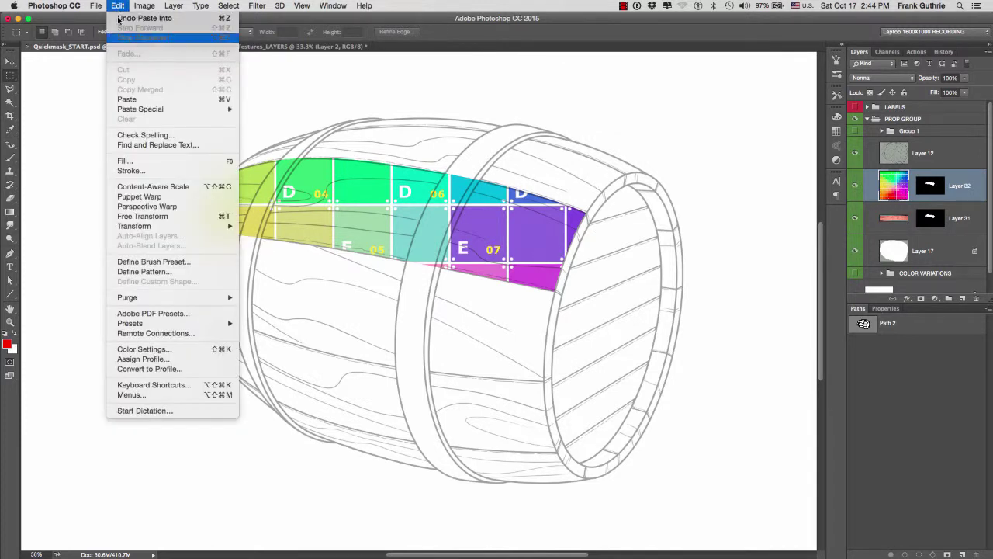
{"action": "left_click", "coordinate": [159, 216]}
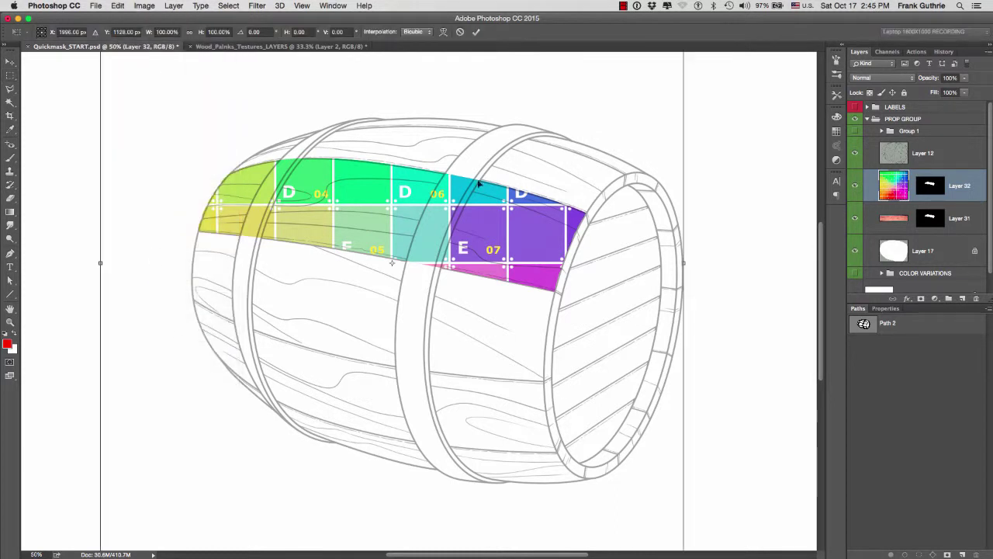
{"action": "key", "text": "super+minus"}
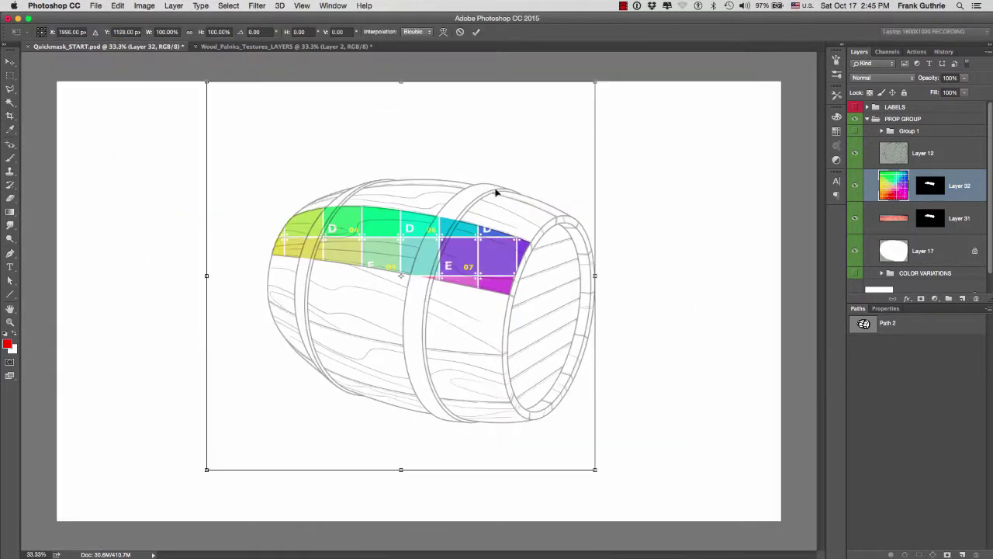
{"action": "left_click_drag", "start_coordinate": [595, 81], "coordinate": [534, 141]}
{"action": "key", "text": "super+plus"}
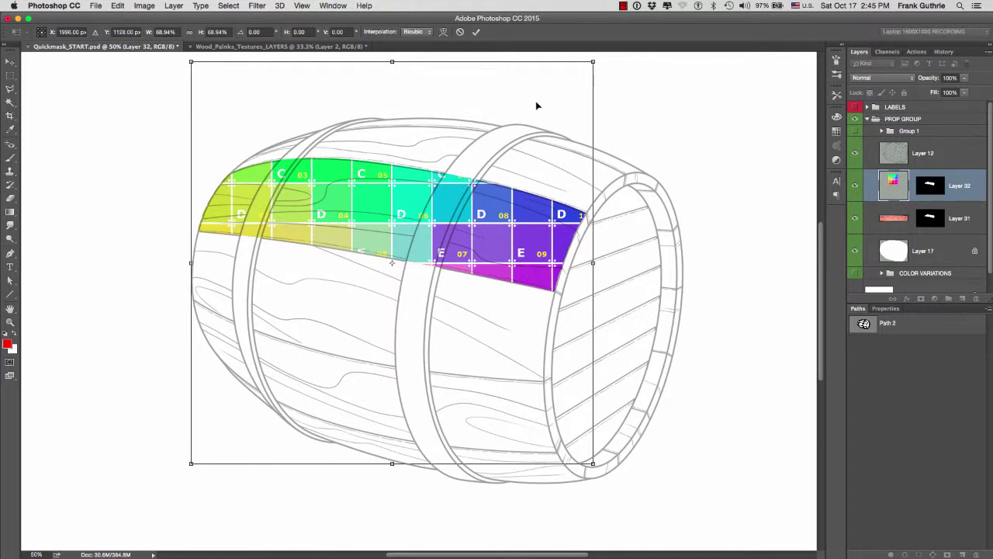
{"action": "left_click_drag", "start_coordinate": [628, 82], "coordinate": [660, 125]}
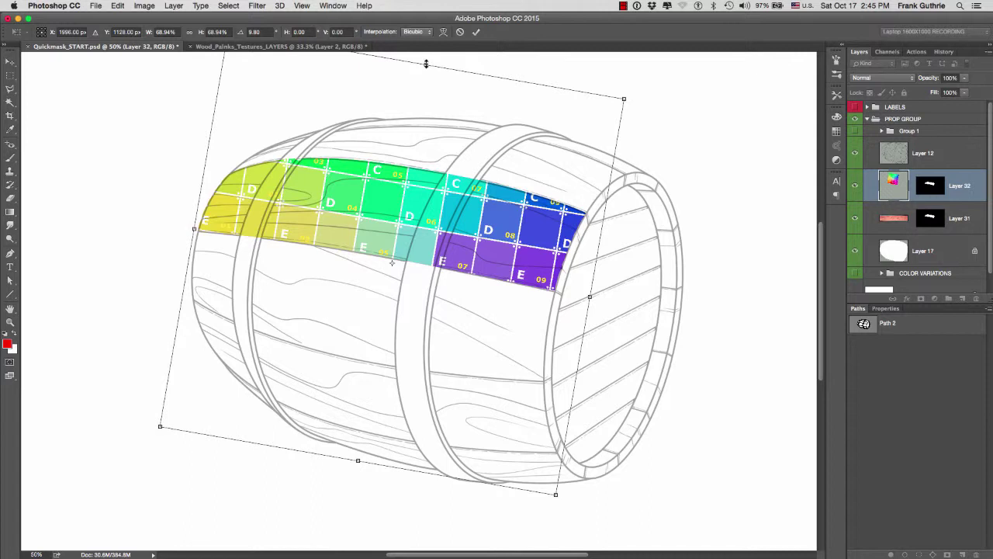
{"action": "left_click_drag", "start_coordinate": [425, 63], "coordinate": [419, 99]}
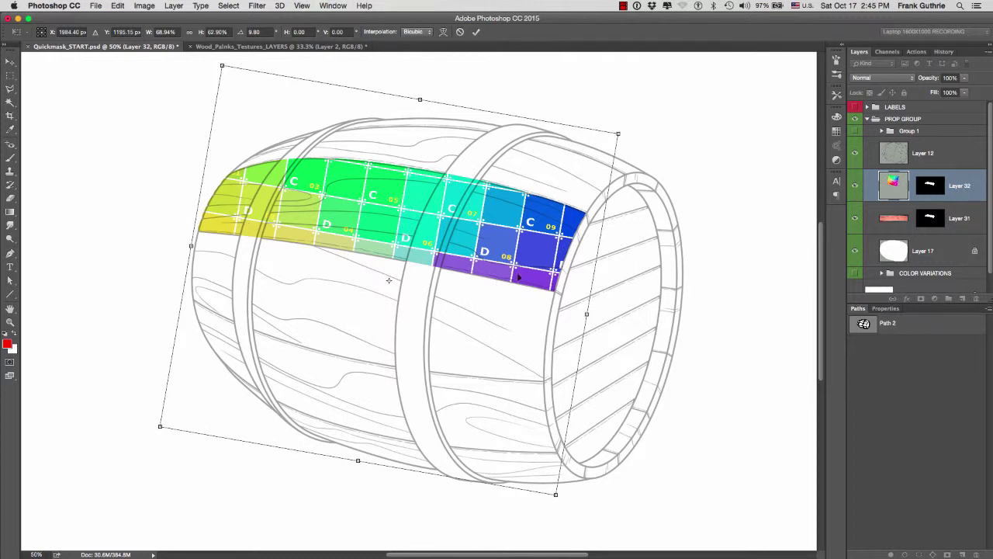
Start a Warp on the grid and pull its four corners inward toward the barrel's outline.
{"action": "right_click", "coordinate": [426, 191]}
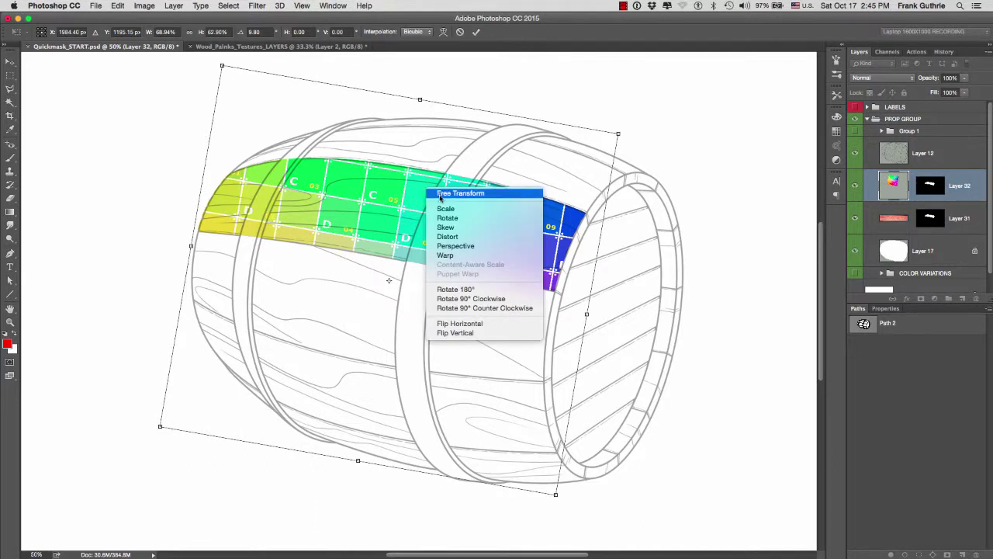
{"action": "left_click", "coordinate": [445, 255]}
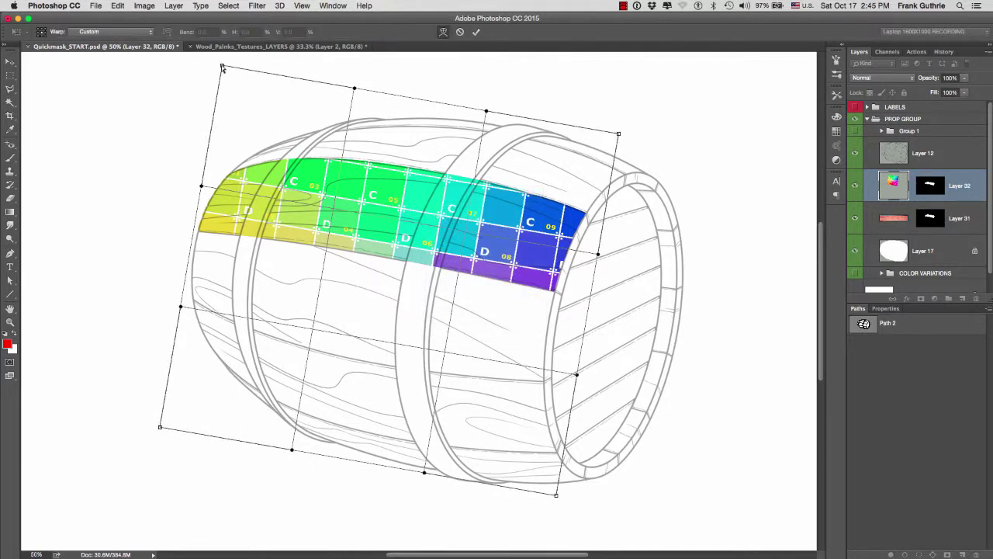
{"action": "left_click_drag", "start_coordinate": [222, 68], "coordinate": [208, 126]}
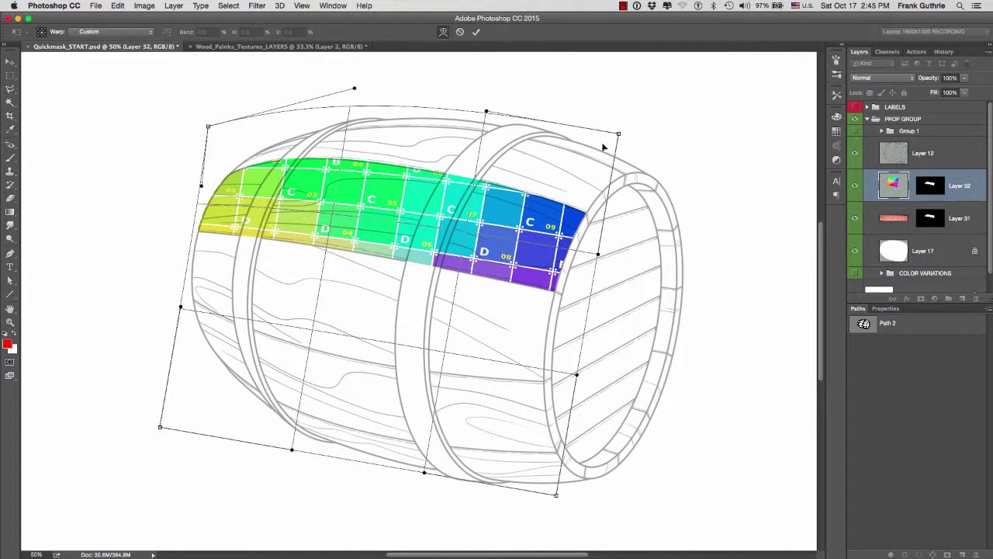
{"action": "left_click_drag", "start_coordinate": [619, 136], "coordinate": [619, 165]}
{"action": "left_click_drag", "start_coordinate": [160, 426], "coordinate": [183, 345]}
{"action": "left_click_drag", "start_coordinate": [555, 497], "coordinate": [568, 444]}
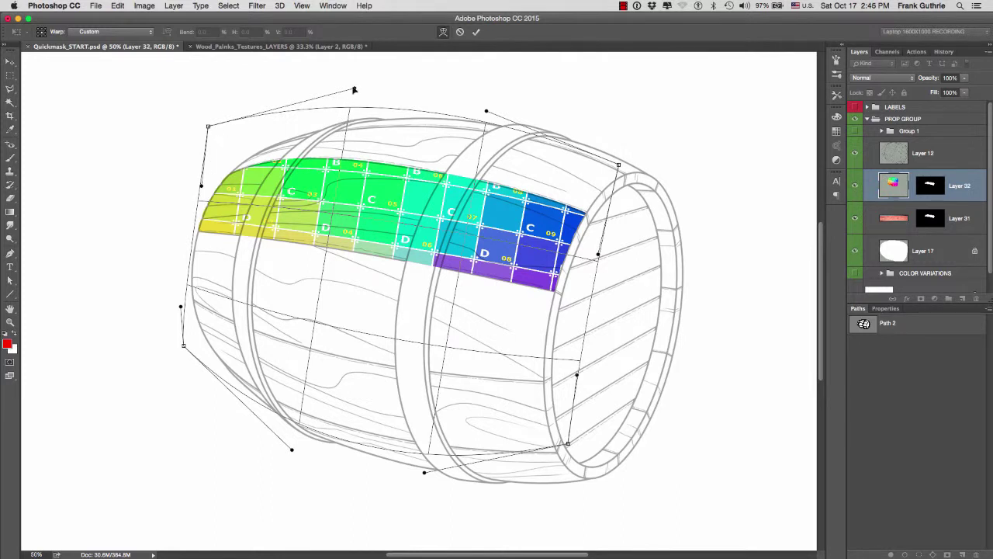
Shape the warp's left end around the barrel's rounded rear, adjusting its corners and handles so the left side bows outward.
{"action": "left_click_drag", "start_coordinate": [354, 90], "coordinate": [281, 99]}
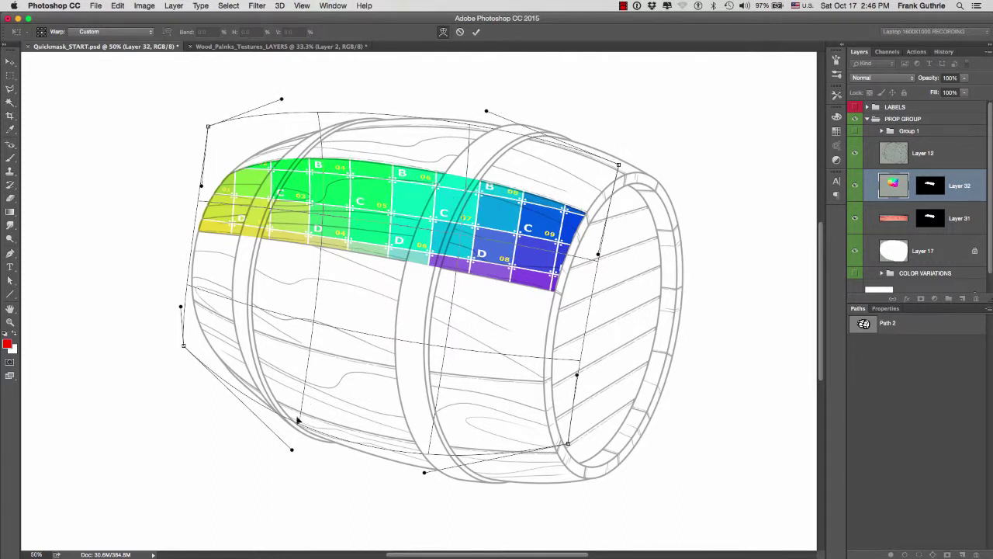
{"action": "left_click_drag", "start_coordinate": [292, 450], "coordinate": [237, 413]}
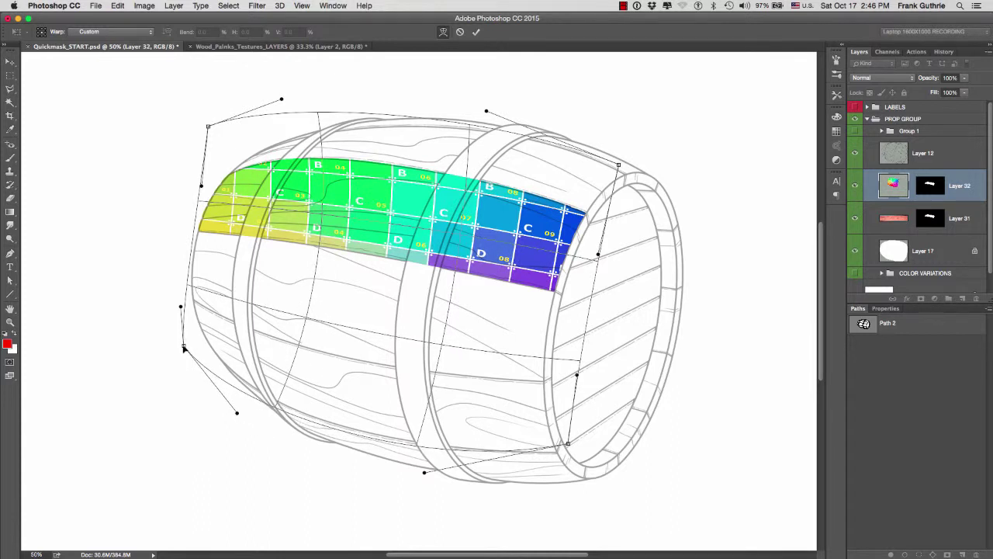
{"action": "left_click_drag", "start_coordinate": [184, 346], "coordinate": [195, 351]}
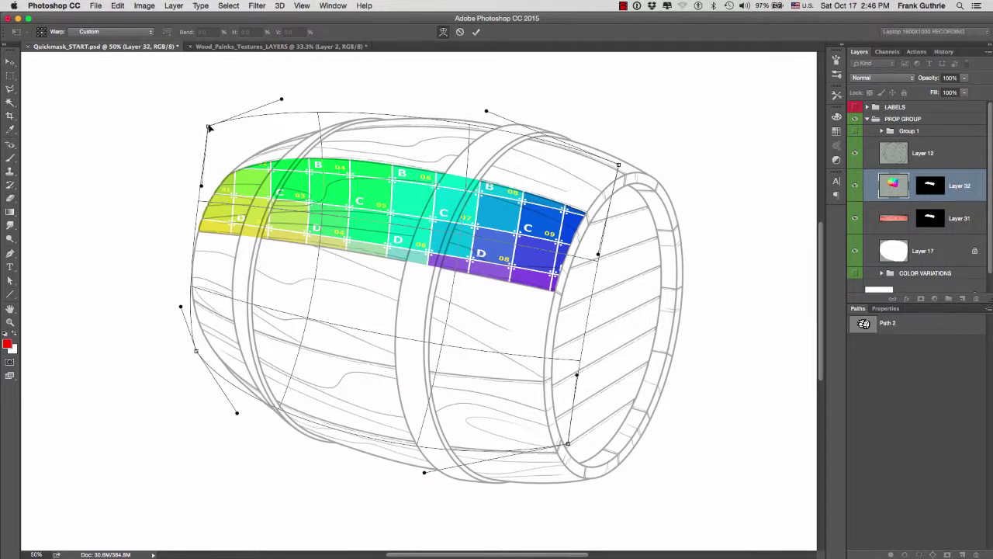
{"action": "left_click_drag", "start_coordinate": [209, 128], "coordinate": [226, 134]}
{"action": "left_click_drag", "start_coordinate": [200, 188], "coordinate": [181, 183]}
{"action": "left_click_drag", "start_coordinate": [181, 307], "coordinate": [151, 295]}
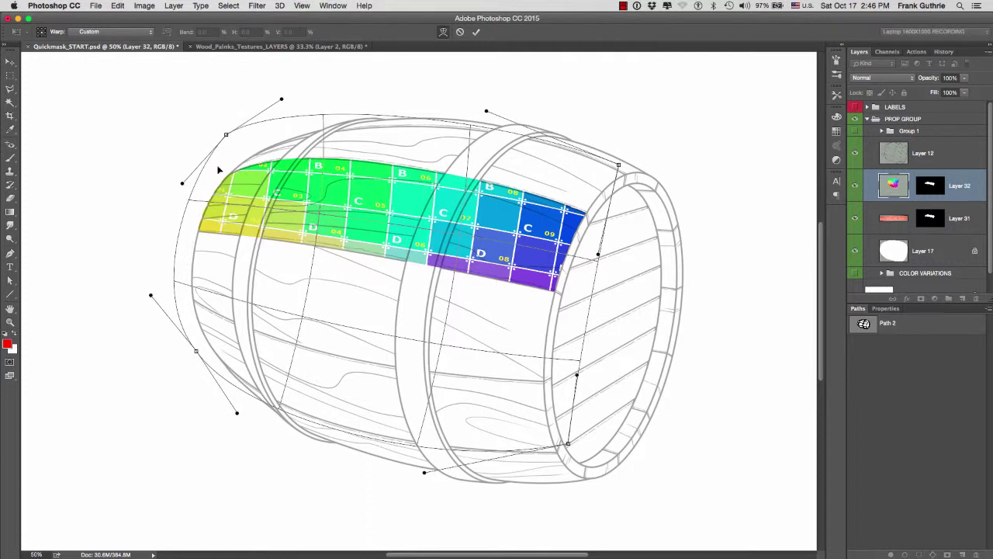
{"action": "left_click_drag", "start_coordinate": [226, 135], "coordinate": [220, 146]}
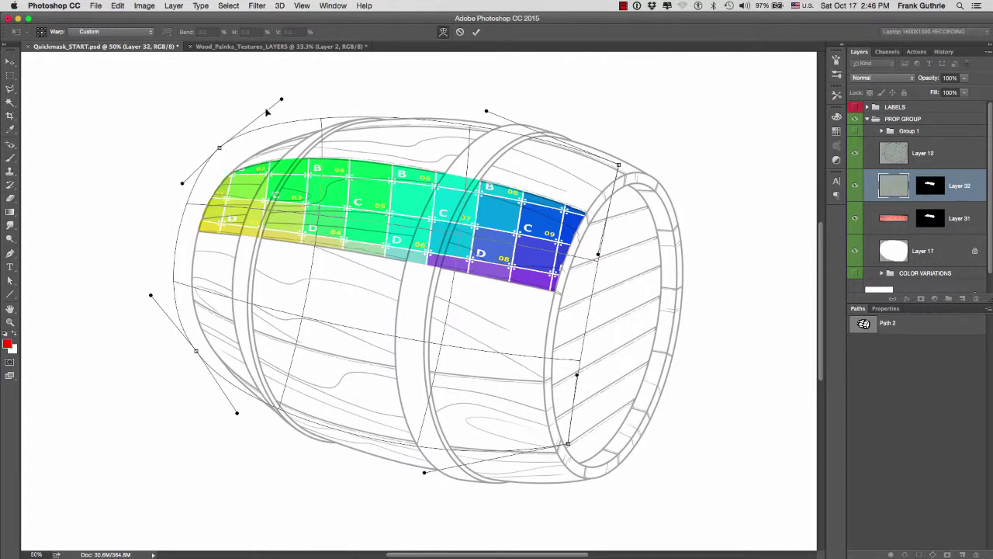
{"action": "left_click_drag", "start_coordinate": [280, 101], "coordinate": [291, 100]}
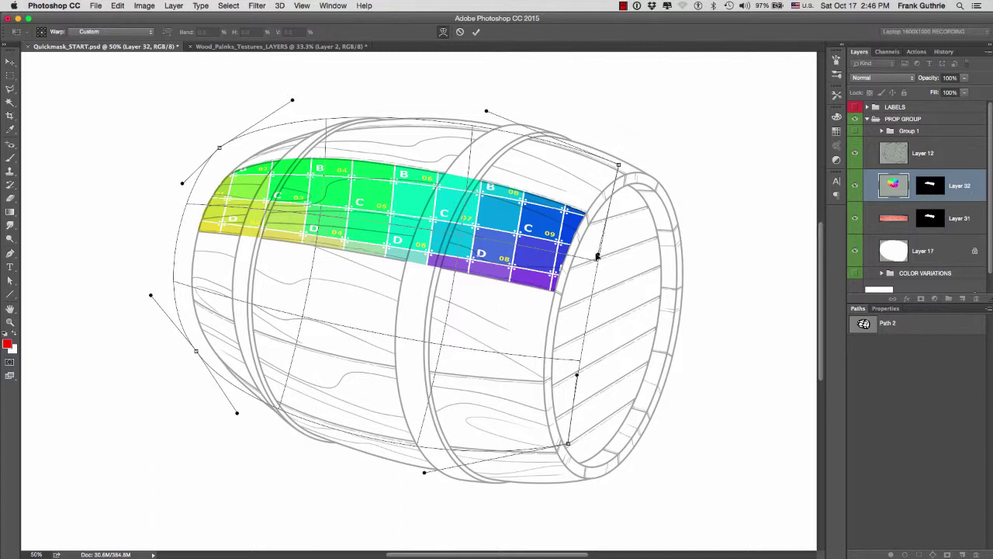
Curve the warp's right end along the barrel head's rim, refine the corners, and arch the top edge over the barrel.
{"action": "left_click_drag", "start_coordinate": [598, 256], "coordinate": [577, 309]}
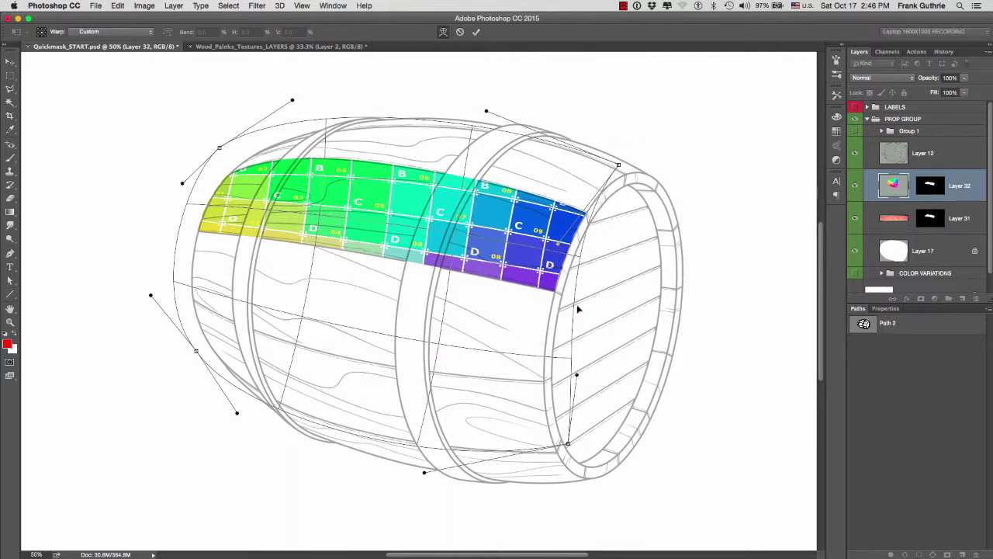
{"action": "left_click_drag", "start_coordinate": [576, 376], "coordinate": [542, 382]}
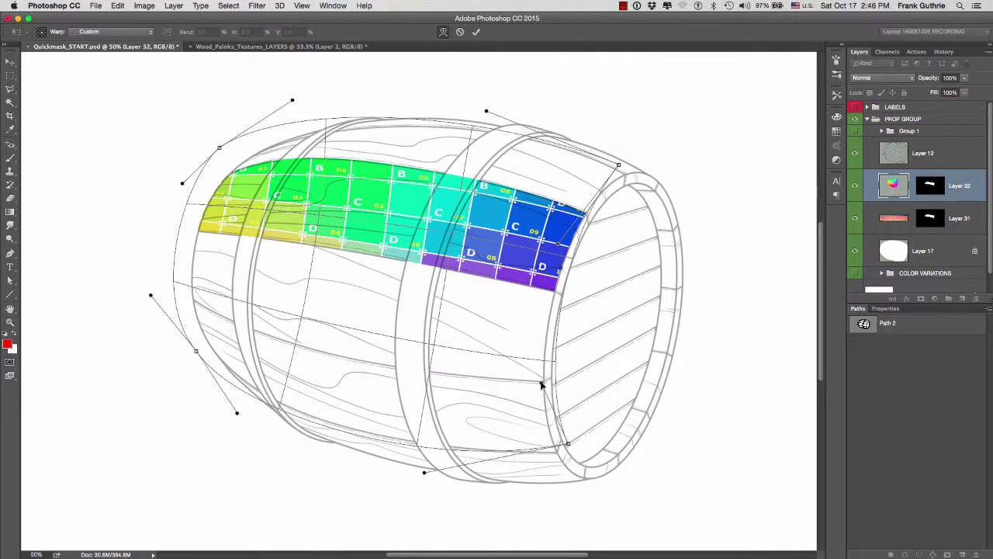
{"action": "left_click_drag", "start_coordinate": [567, 446], "coordinate": [563, 458]}
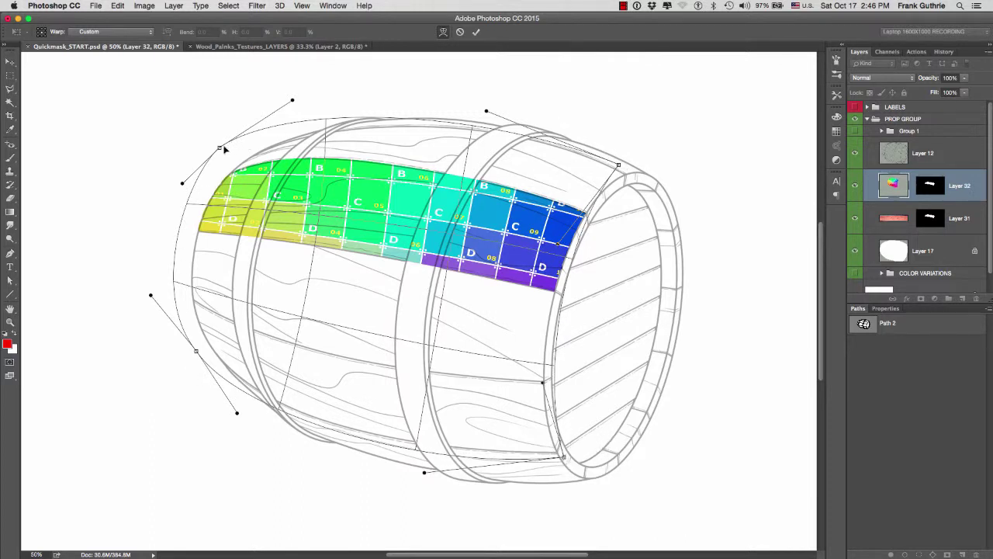
{"action": "left_click_drag", "start_coordinate": [225, 149], "coordinate": [226, 160]}
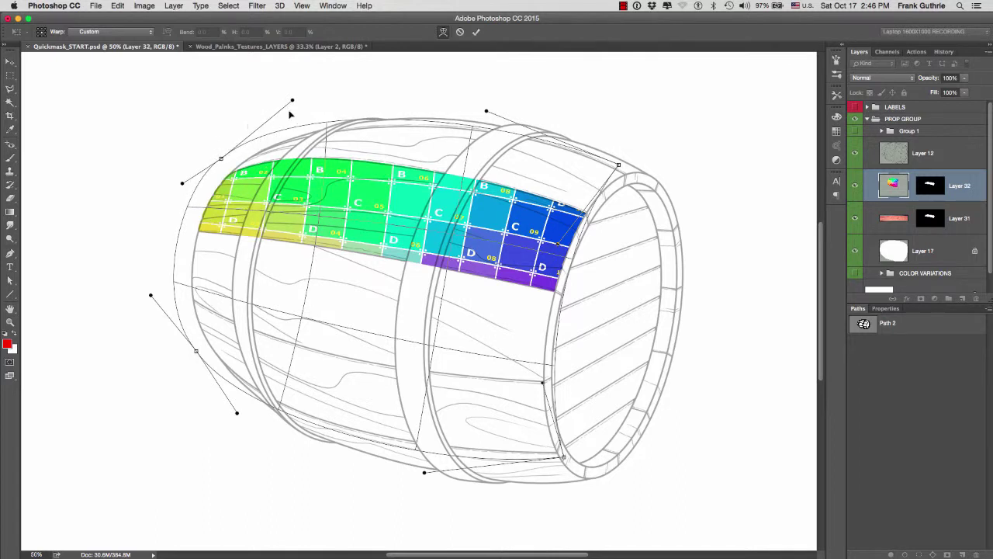
{"action": "left_click_drag", "start_coordinate": [619, 165], "coordinate": [627, 169]}
{"action": "left_click_drag", "start_coordinate": [486, 113], "coordinate": [503, 93]}
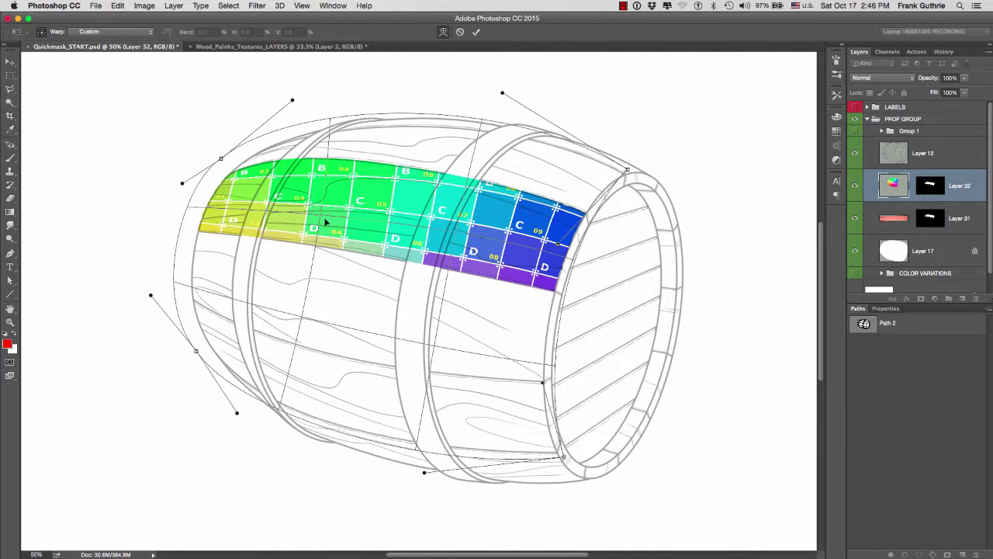
Push the inside of the grid's warp leftward and upward so its columns curve with the barrel's rear and middle hoops.
{"action": "left_click_drag", "start_coordinate": [327, 223], "coordinate": [295, 215]}
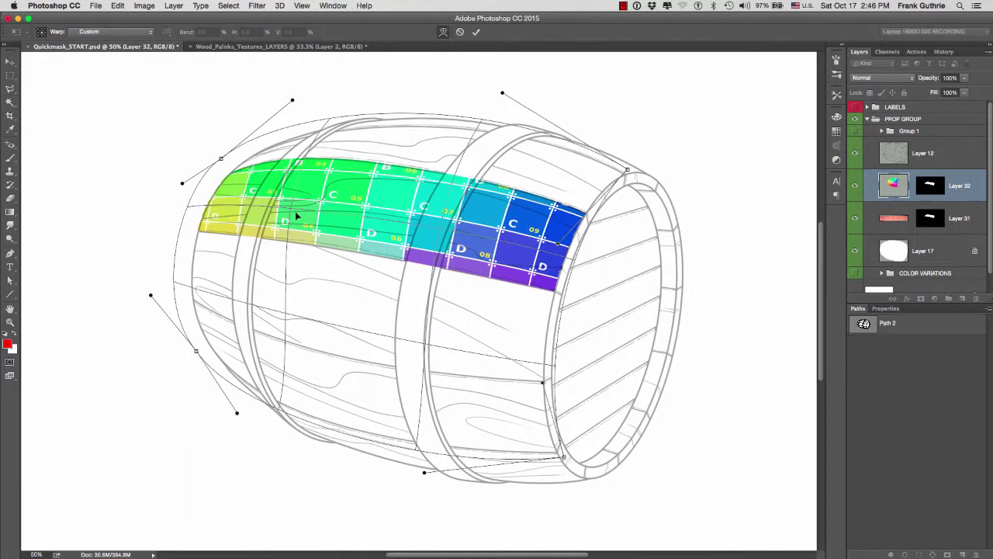
{"action": "left_click_drag", "start_coordinate": [301, 300], "coordinate": [255, 317]}
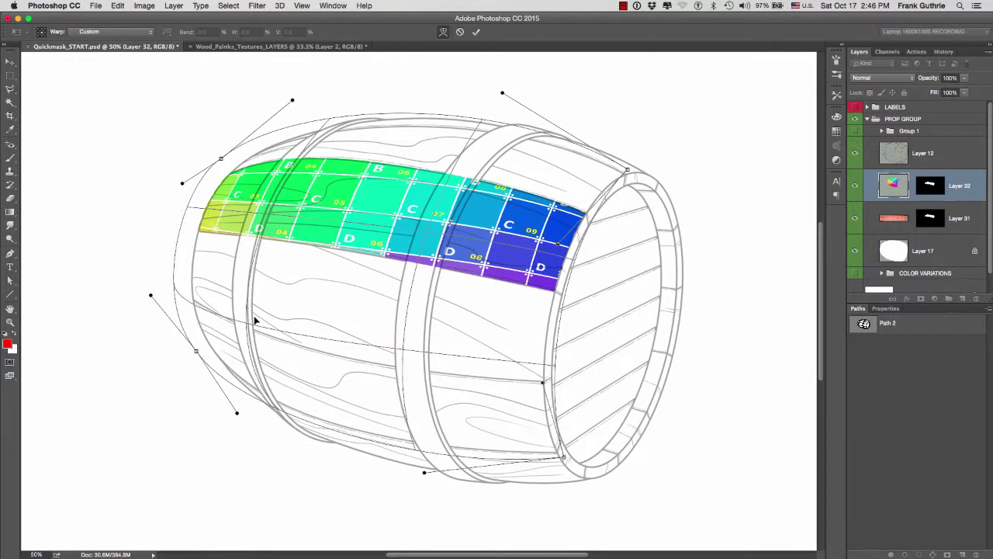
{"action": "left_click_drag", "start_coordinate": [287, 182], "coordinate": [282, 175]}
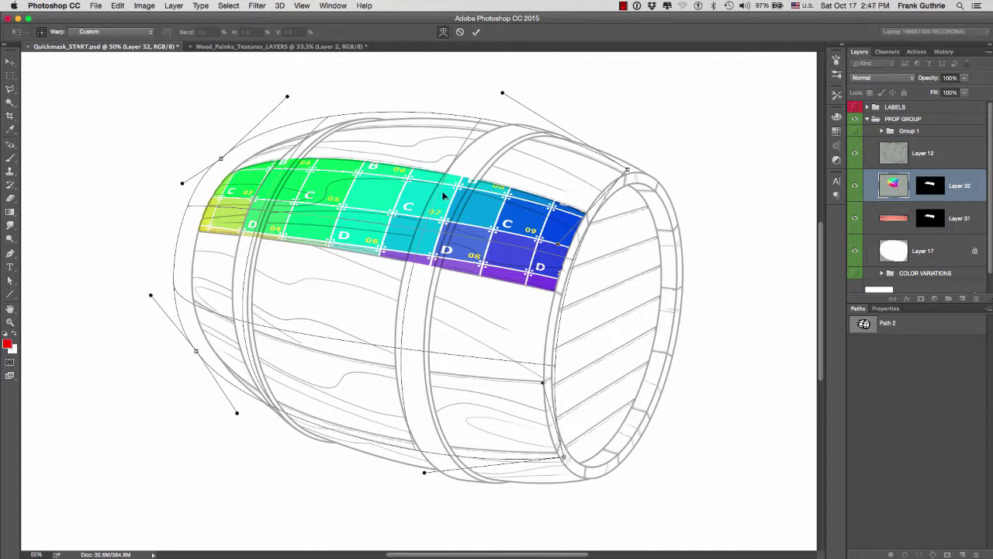
{"action": "left_click_drag", "start_coordinate": [444, 196], "coordinate": [447, 187]}
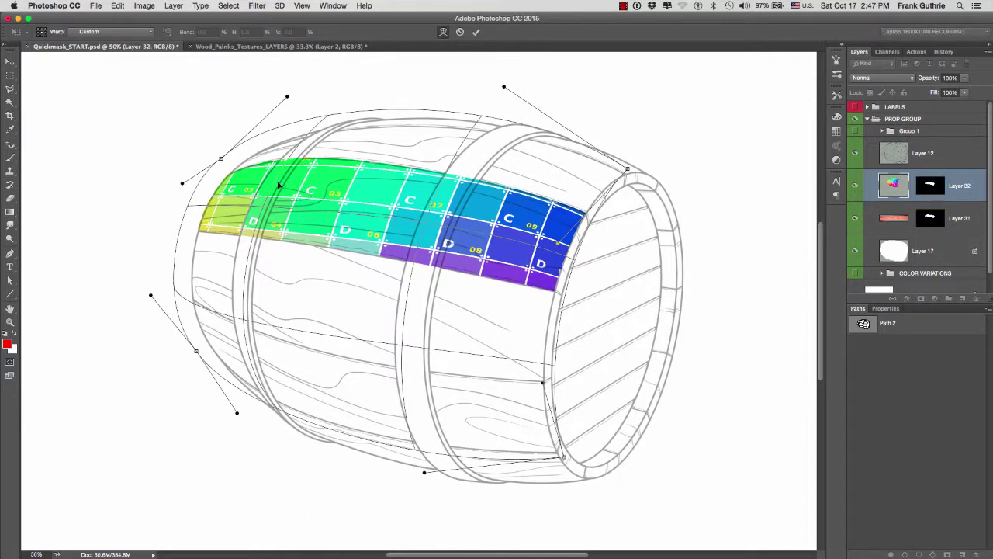
{"action": "left_click_drag", "start_coordinate": [217, 181], "coordinate": [218, 186]}
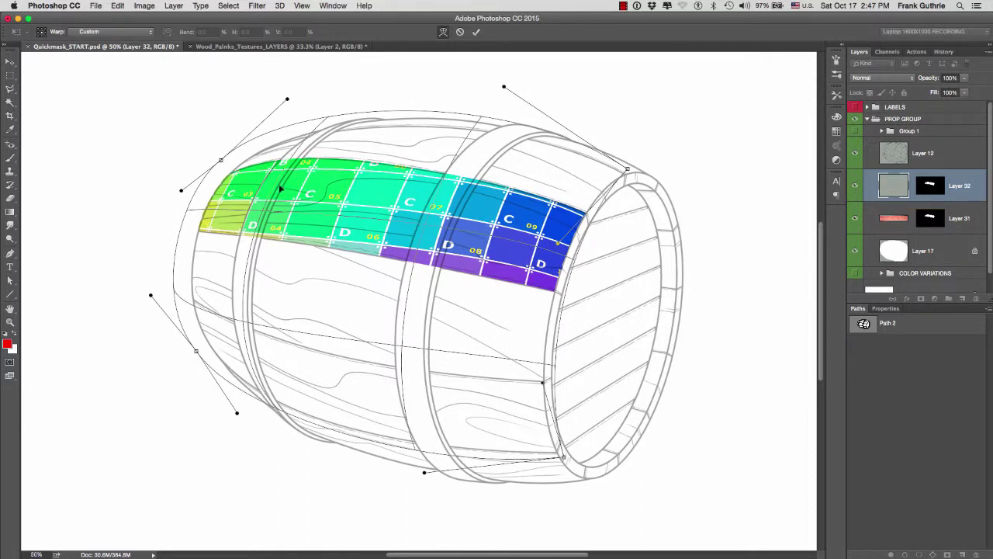
{"action": "left_click_drag", "start_coordinate": [280, 185], "coordinate": [283, 178]}
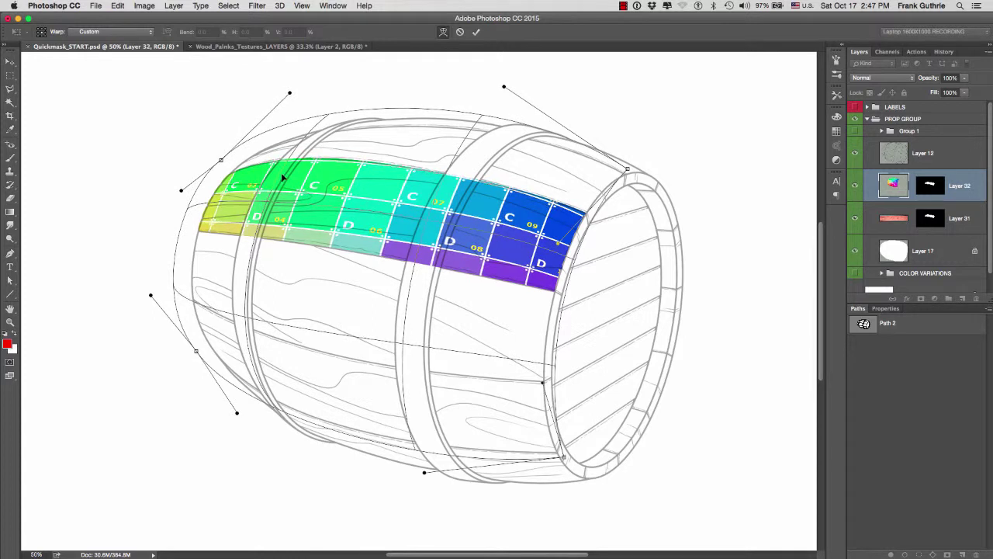
Refine the warp's upper corners, lower-right handles and top edge so the grid follows the barrel's outline near the head.
{"action": "left_click_drag", "start_coordinate": [526, 278], "coordinate": [529, 284]}
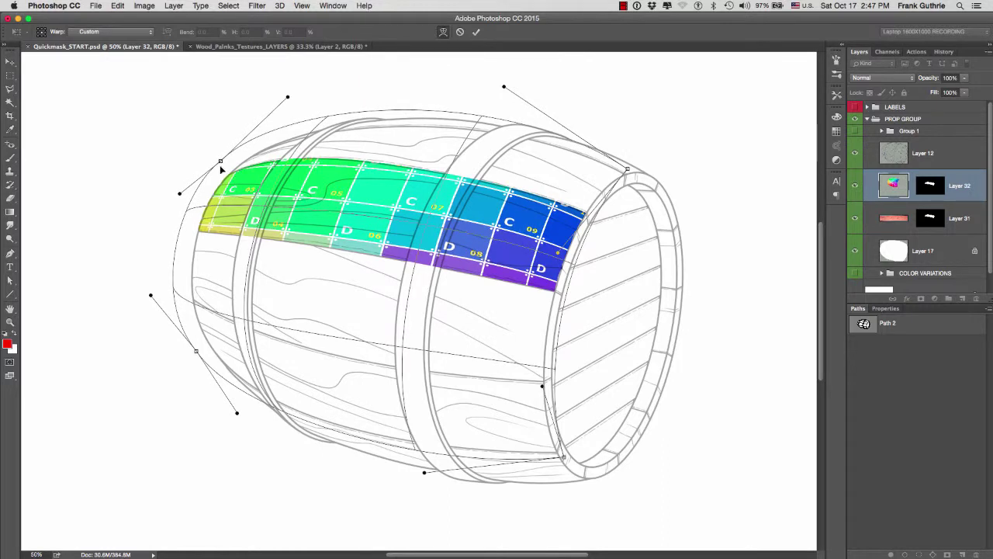
{"action": "left_click_drag", "start_coordinate": [220, 159], "coordinate": [219, 171]}
{"action": "left_click_drag", "start_coordinate": [300, 167], "coordinate": [301, 164]}
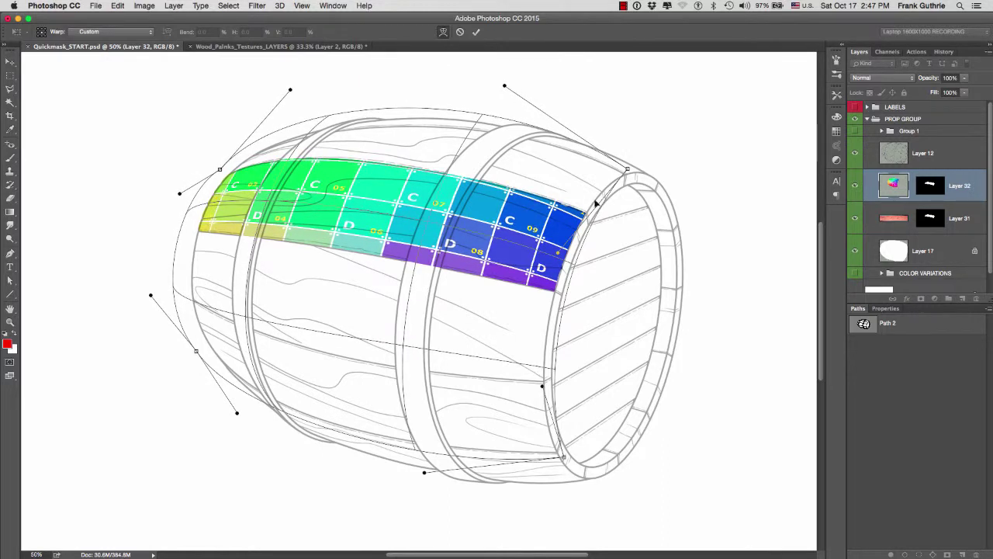
{"action": "left_click_drag", "start_coordinate": [627, 168], "coordinate": [631, 163]}
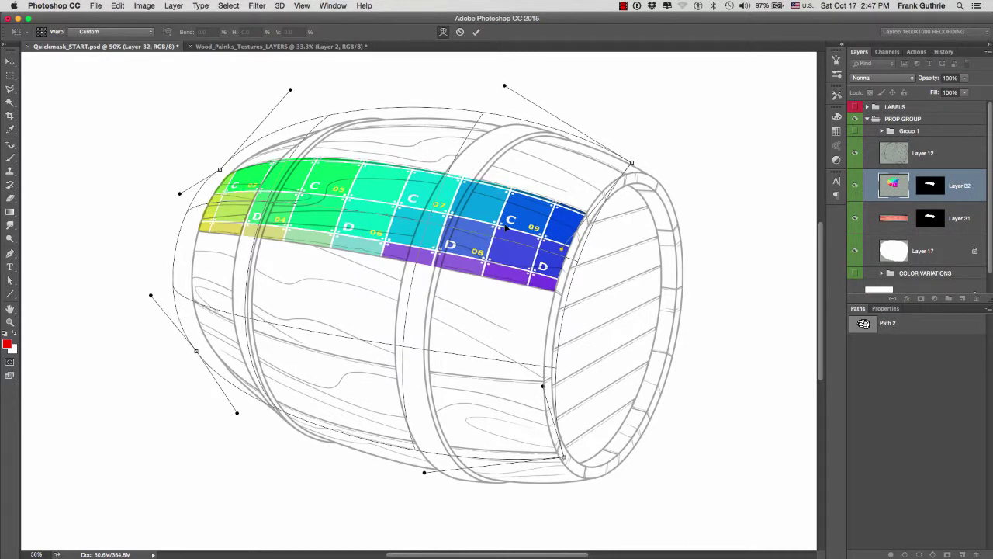
{"action": "left_click_drag", "start_coordinate": [424, 472], "coordinate": [444, 471]}
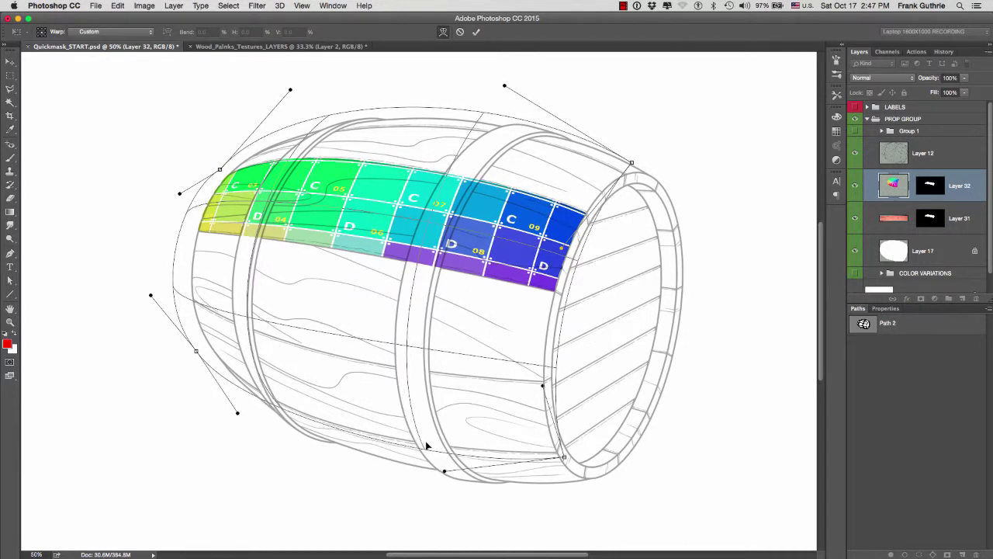
{"action": "left_click_drag", "start_coordinate": [488, 117], "coordinate": [499, 127]}
{"action": "left_click_drag", "start_coordinate": [434, 224], "coordinate": [428, 222]}
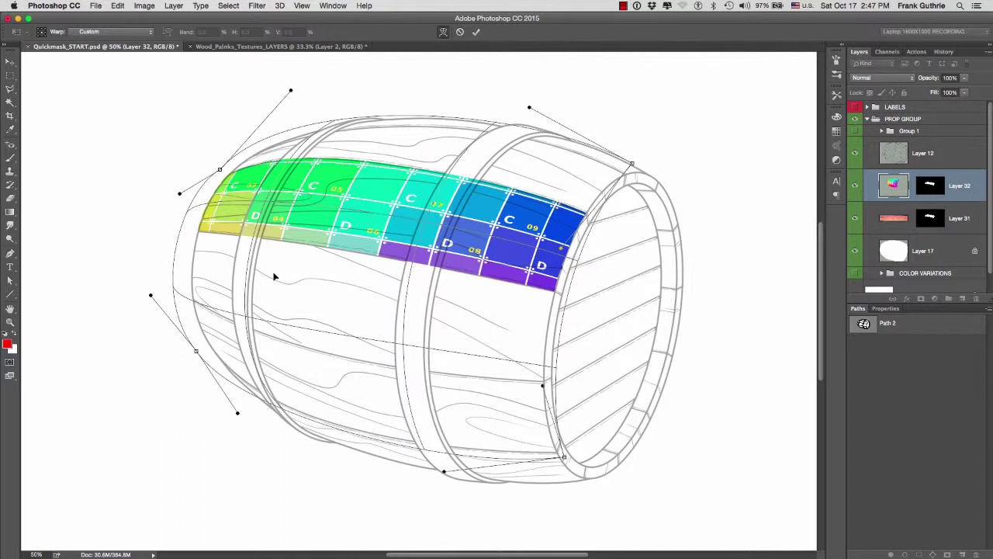
Fine-tune the warp's top edge, left side and upper-right corner, and commit the grid's transformation.
{"action": "left_click_drag", "start_coordinate": [341, 156], "coordinate": [290, 155]}
{"action": "left_click_drag", "start_coordinate": [211, 182], "coordinate": [209, 189]}
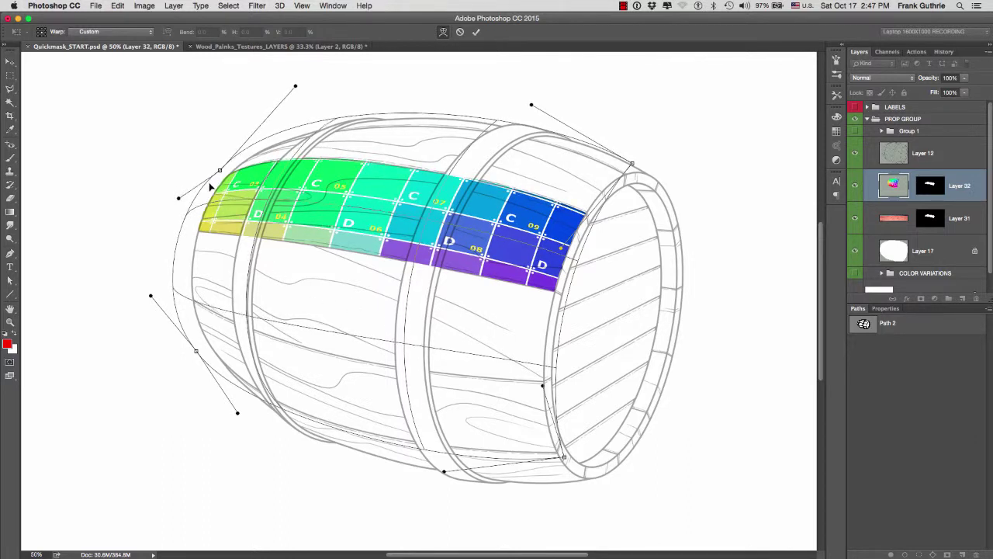
{"action": "left_click_drag", "start_coordinate": [177, 277], "coordinate": [177, 278]}
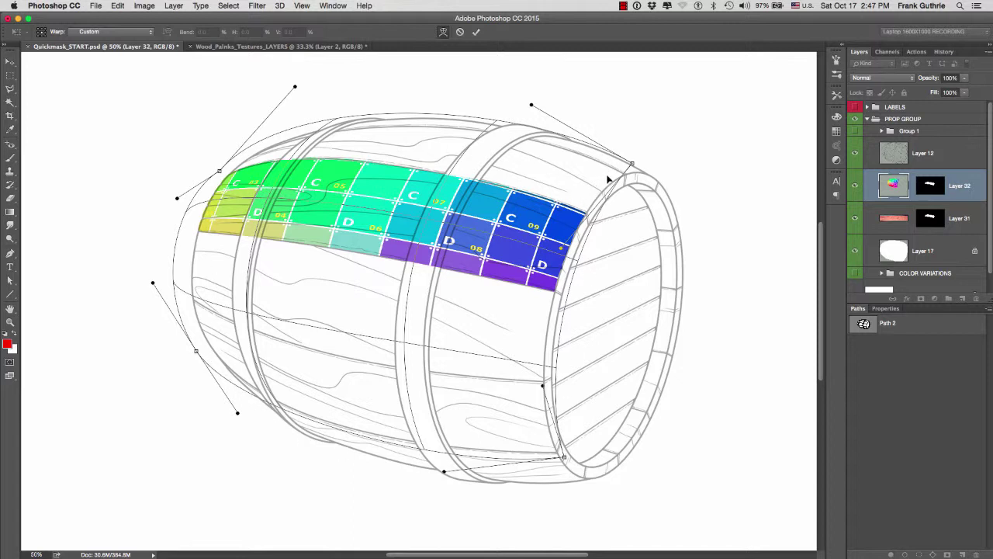
{"action": "left_click_drag", "start_coordinate": [632, 163], "coordinate": [634, 159]}
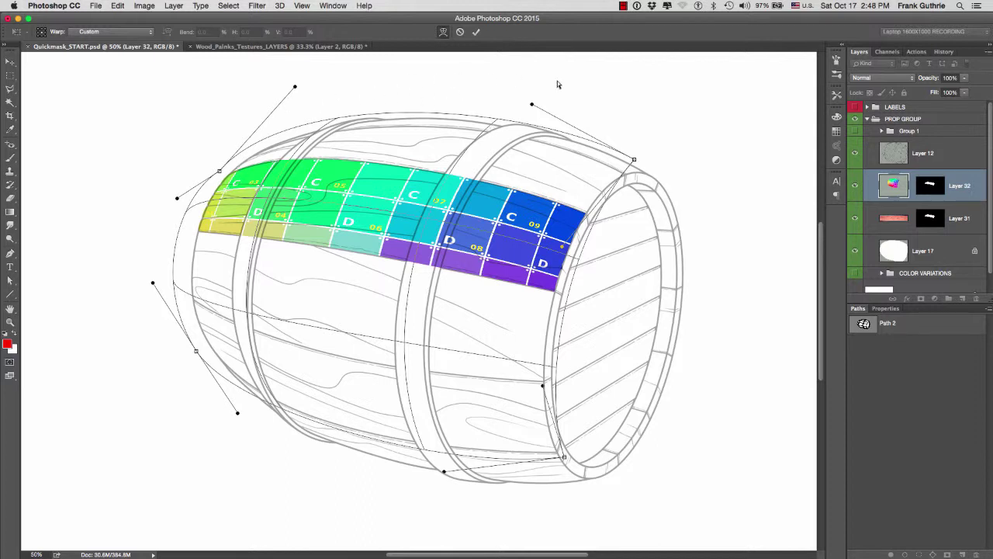
{"action": "left_click", "coordinate": [475, 33]}
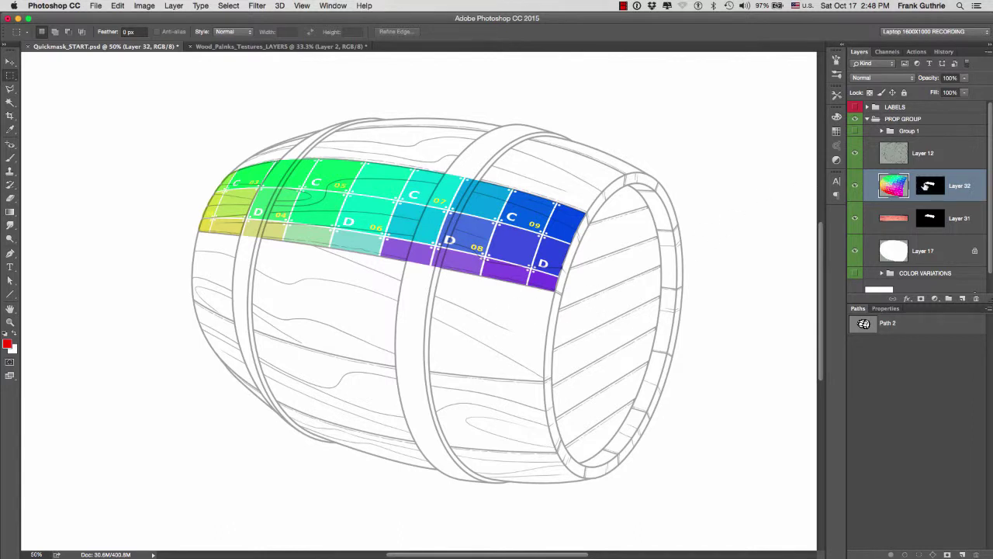
Disable Layer 32's mask to view the whole warped grid, and enable the mask again.
{"action": "left_click", "coordinate": [930, 185]}
{"action": "right_click", "coordinate": [928, 186]}
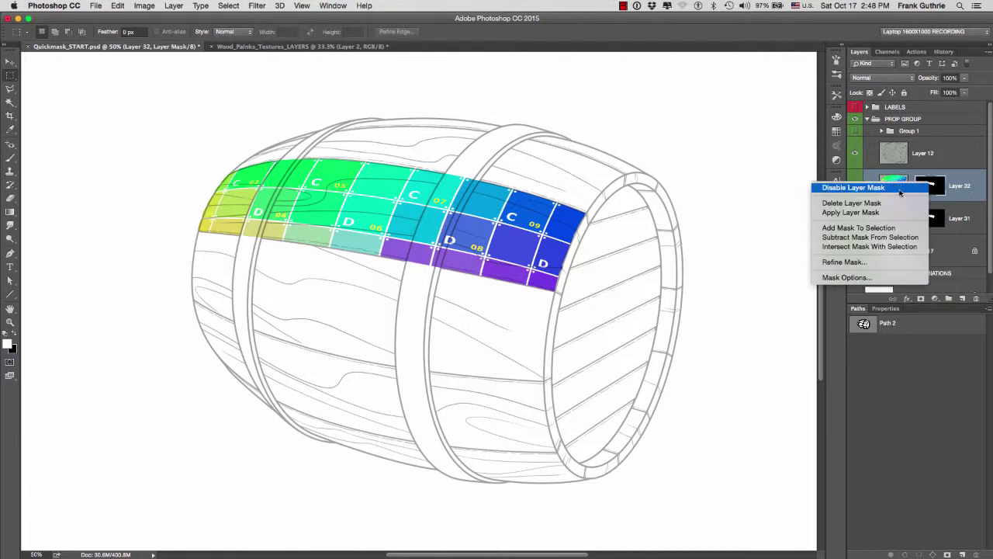
{"action": "left_click", "coordinate": [854, 188]}
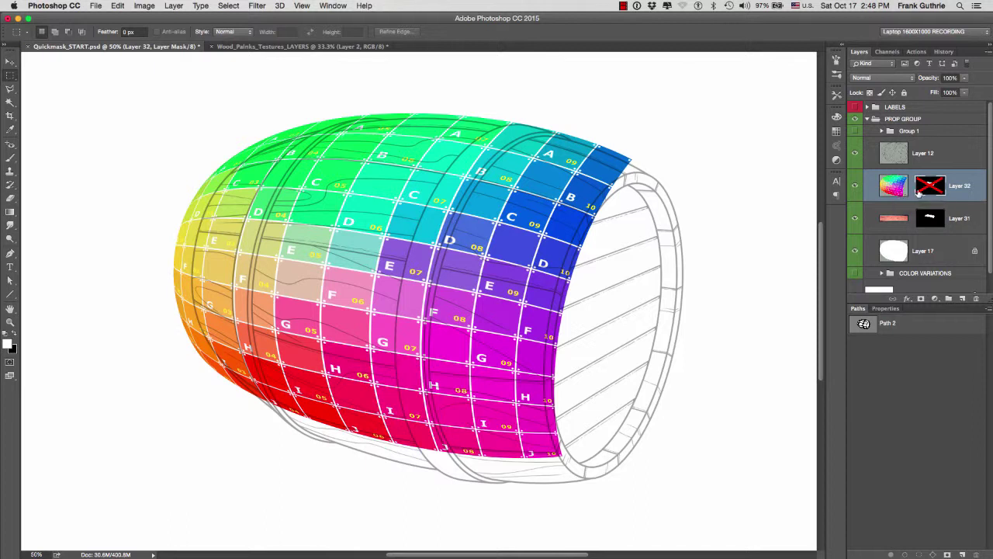
{"action": "right_click", "coordinate": [924, 187]}
{"action": "left_click", "coordinate": [912, 189]}
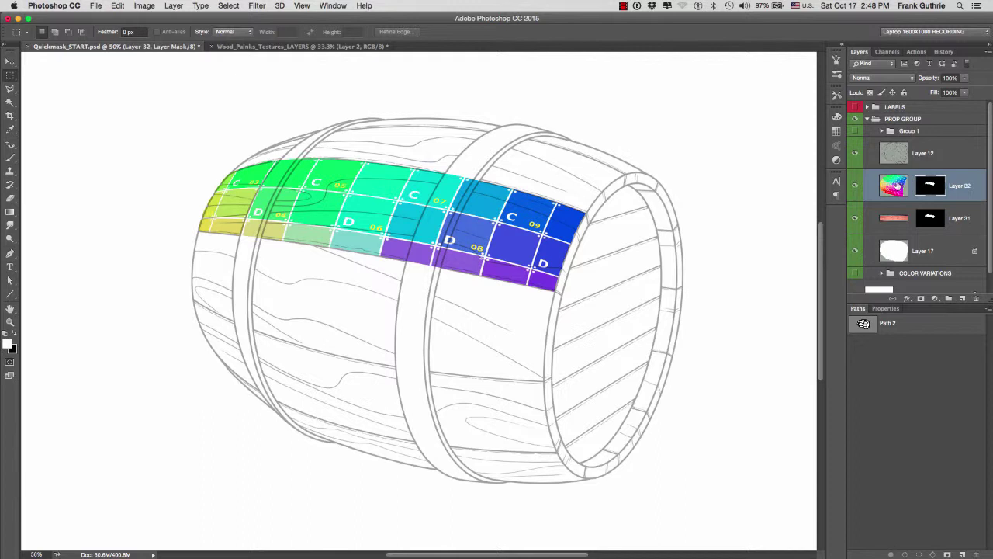
Apply Layer 32's mask permanently so only the plank-shaped part of the grid remains.
{"action": "left_click", "coordinate": [899, 186]}
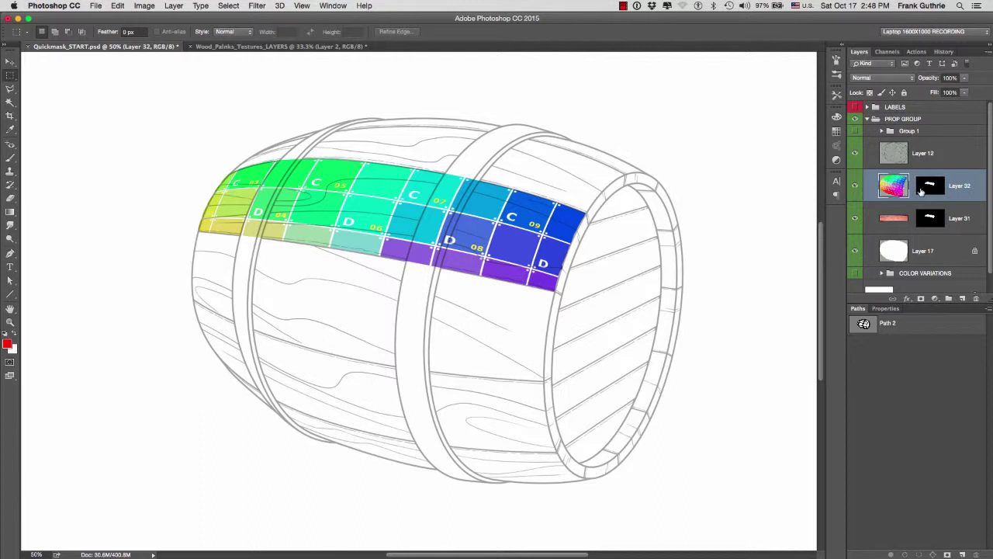
{"action": "left_click", "coordinate": [929, 187]}
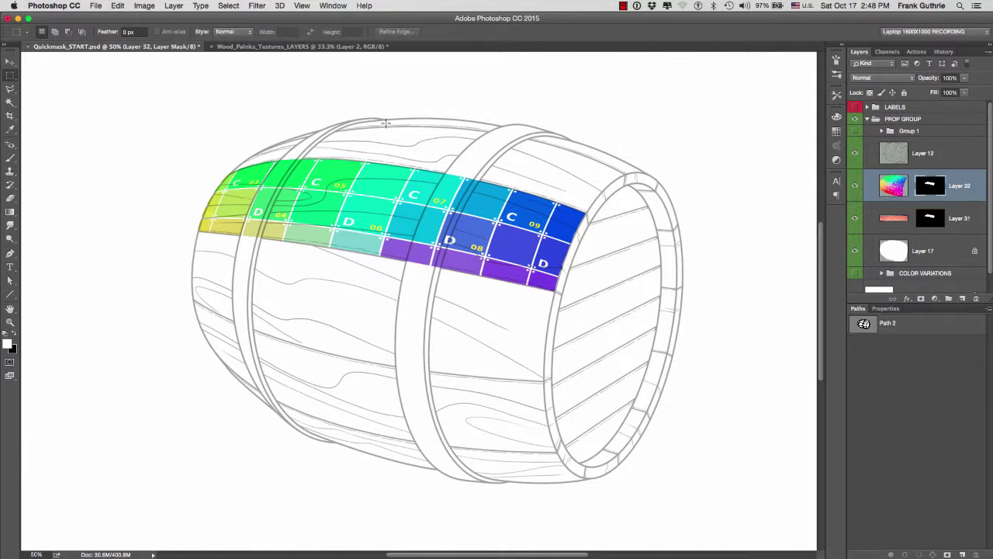
{"action": "right_click", "coordinate": [930, 187]}
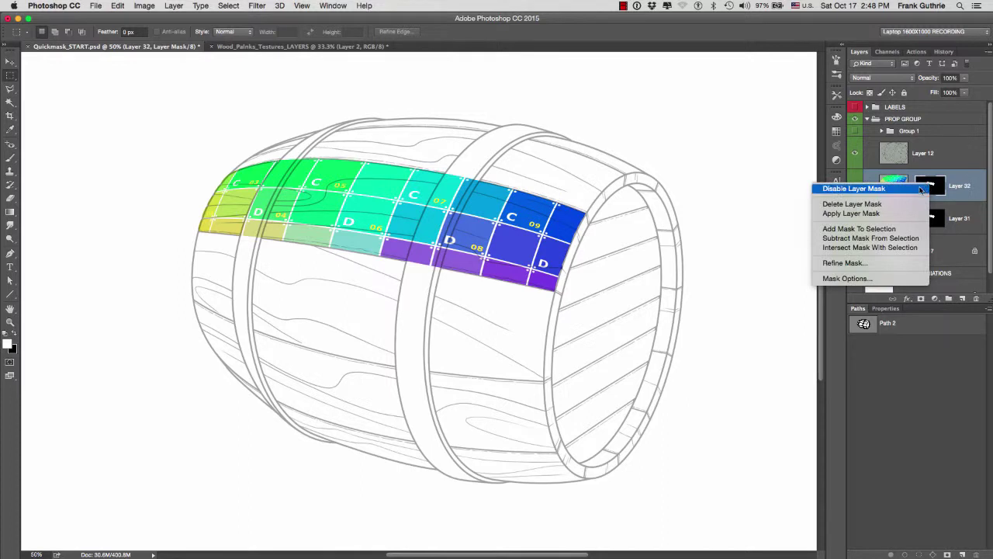
{"action": "left_click", "coordinate": [851, 214]}
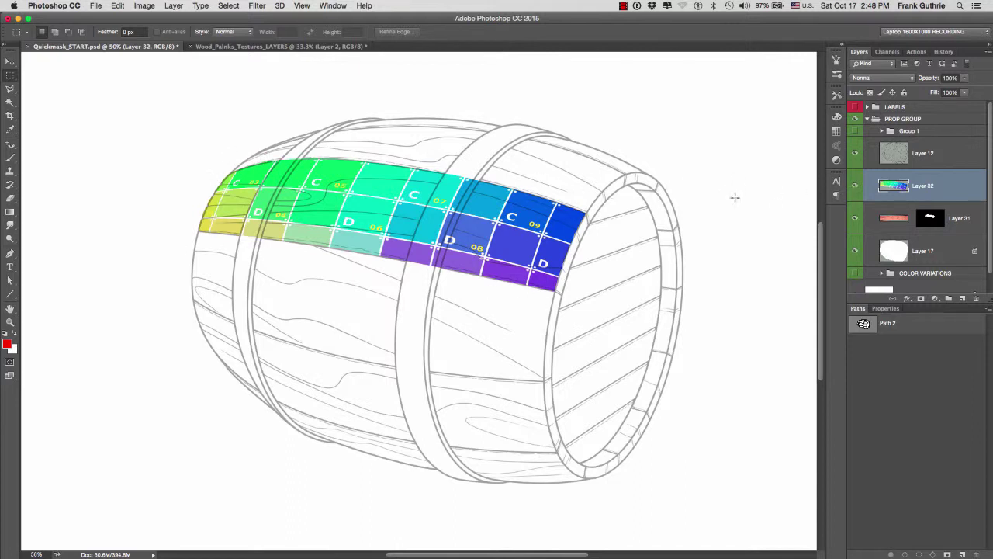
Try moving the cropped grid strip slightly downward off its plank with the Move tool.
{"action": "key", "text": "v"}
{"action": "mouse_move", "coordinate": [449, 212]}
{"action": "left_mouse_down"}
{"action": "mouse_move", "coordinate": [410, 173]}
{"action": "mouse_move", "coordinate": [509, 191]}
{"action": "mouse_move", "coordinate": [423, 147]}
{"action": "mouse_move", "coordinate": [426, 205]}
{"action": "mouse_move", "coordinate": [423, 189]}
{"action": "mouse_move", "coordinate": [455, 230]}
{"action": "left_mouse_up"}
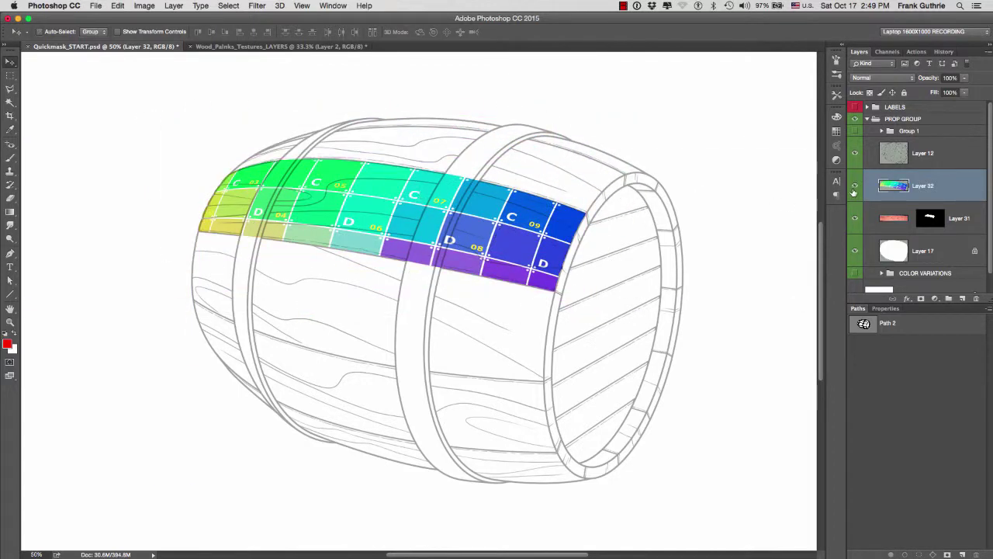
Hide Layer 32 and Free Transform Layer 31's red wood texture, scaling it to 59.78% and rotating it 9.52° along the plank.
{"action": "left_click", "coordinate": [854, 187]}
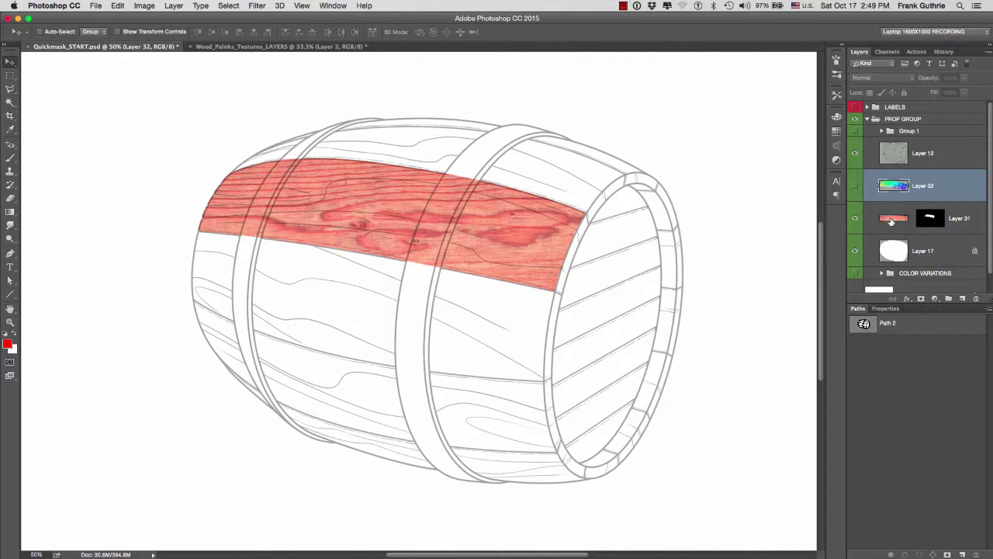
{"action": "left_click", "coordinate": [892, 220]}
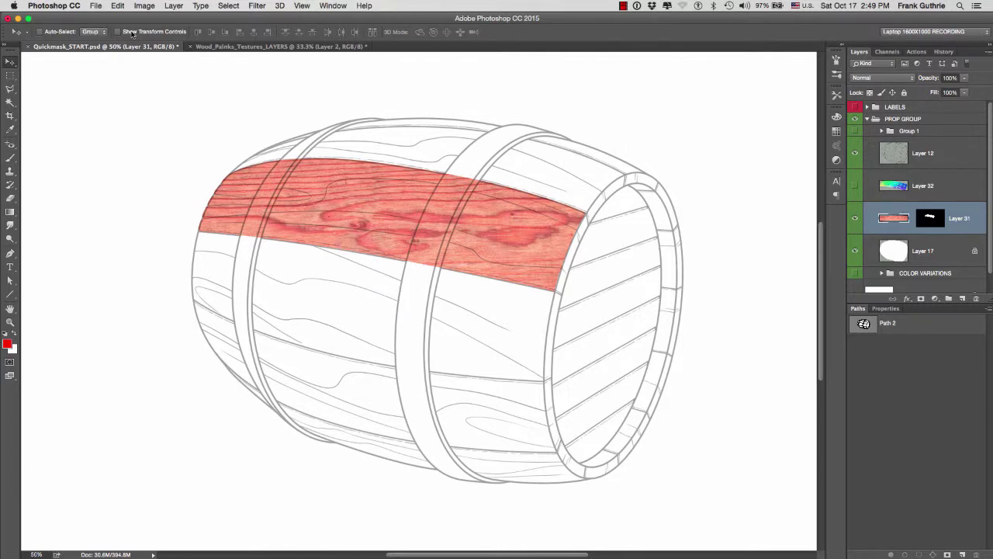
{"action": "left_click", "coordinate": [118, 6]}
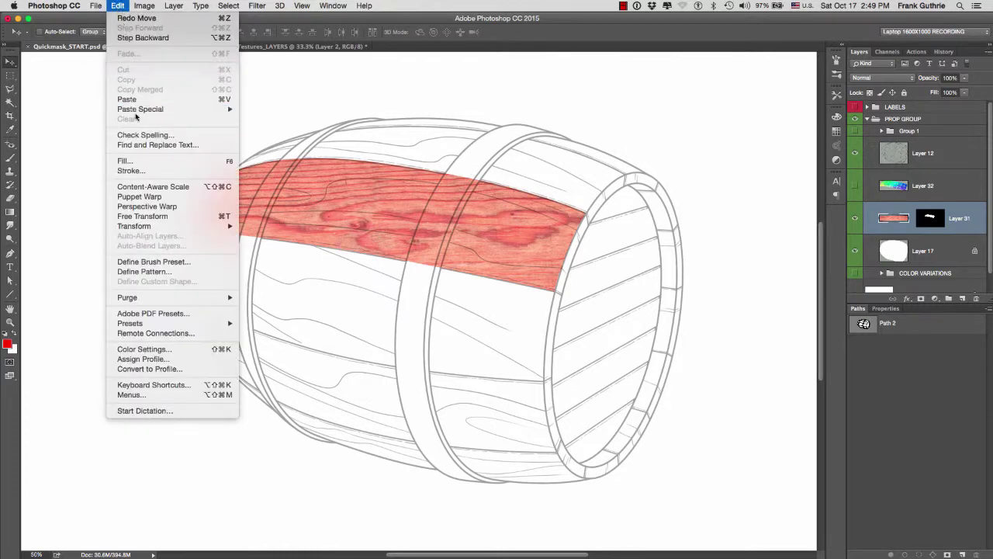
{"action": "left_click", "coordinate": [142, 216]}
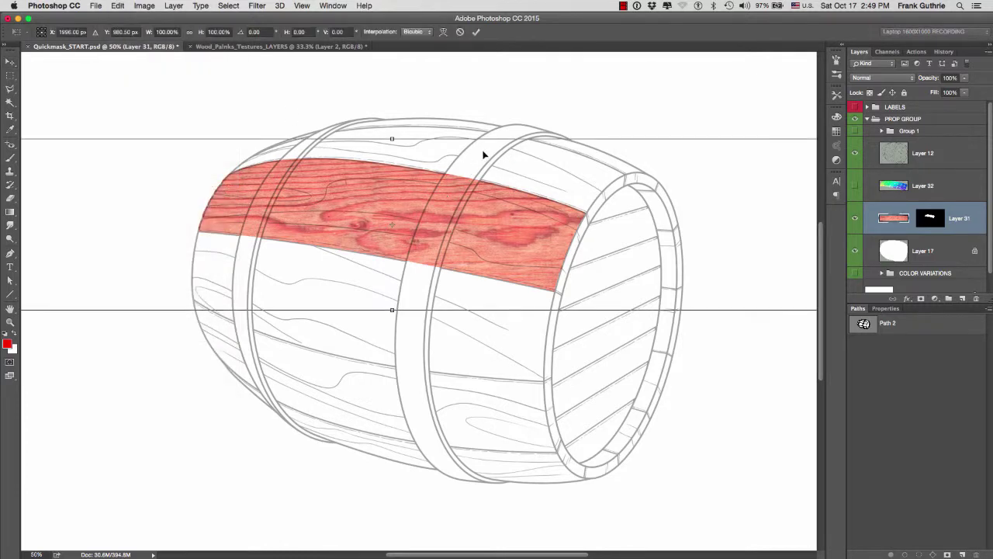
{"action": "left_click_drag", "start_coordinate": [721, 121], "coordinate": [749, 141]}
{"action": "left_click_drag", "start_coordinate": [135, 145], "coordinate": [134, 120]}
{"action": "left_click_drag", "start_coordinate": [79, 94], "coordinate": [325, 164]}
{"action": "left_click_drag", "start_coordinate": [413, 238], "coordinate": [211, 193]}
{"action": "left_click_drag", "start_coordinate": [767, 184], "coordinate": [652, 183]}
{"action": "left_click_drag", "start_coordinate": [528, 235], "coordinate": [544, 238]}
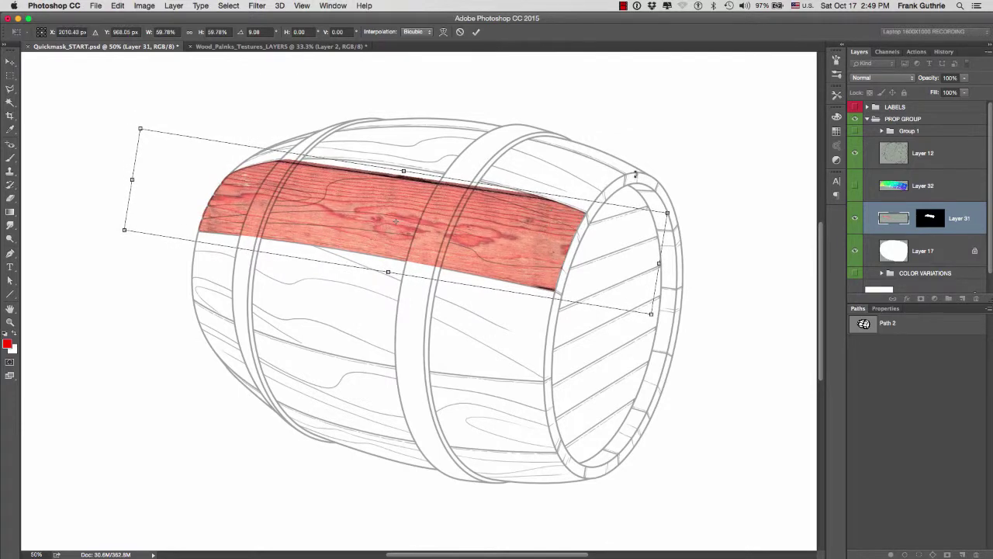
{"action": "left_click_drag", "start_coordinate": [638, 174], "coordinate": [642, 174]}
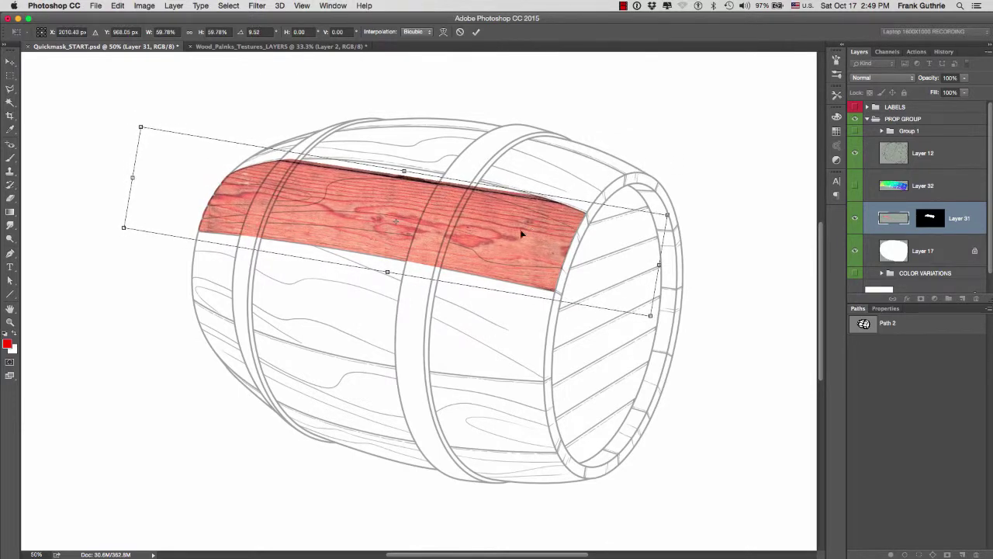
Warp Layer 31's red wood texture, narrowing its left end by pulling the upper corner down and compressing the grain toward that end.
{"action": "right_click", "coordinate": [392, 186]}
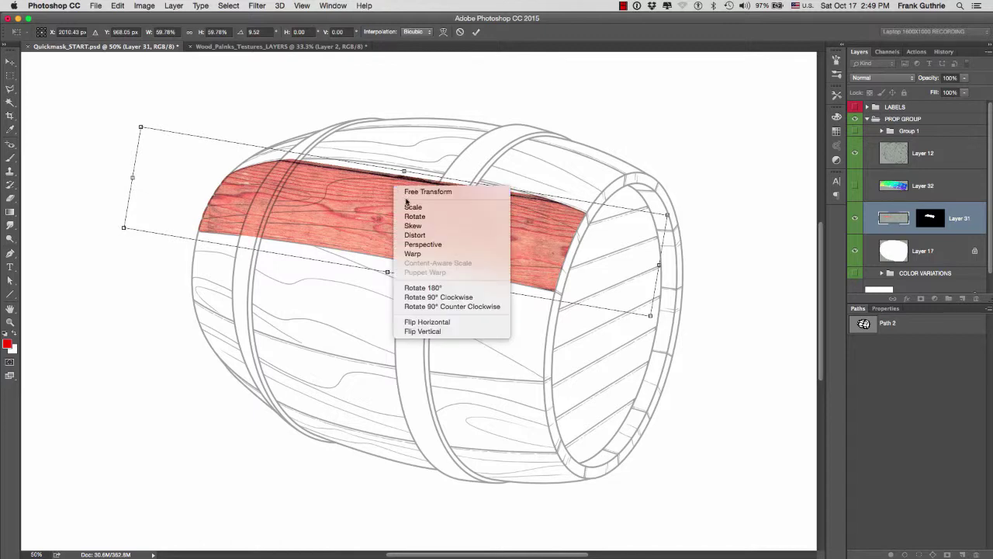
{"action": "left_click", "coordinate": [418, 254]}
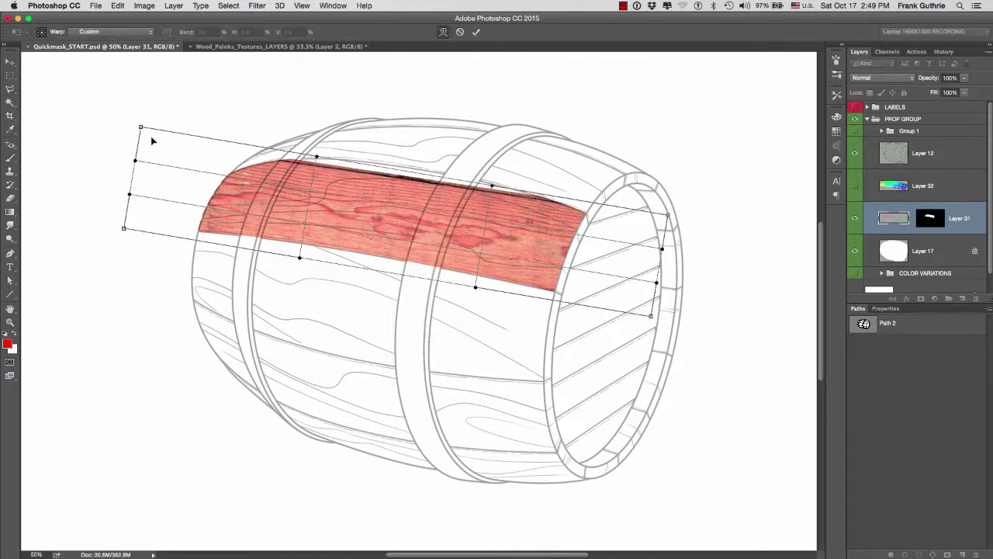
{"action": "left_click_drag", "start_coordinate": [142, 129], "coordinate": [153, 170]}
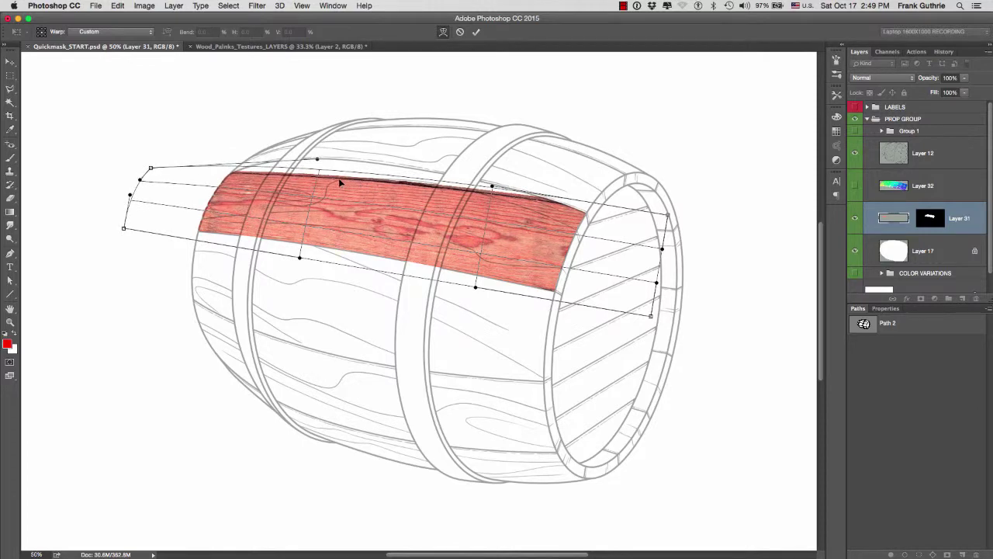
{"action": "left_click_drag", "start_coordinate": [339, 179], "coordinate": [256, 167]}
{"action": "left_click_drag", "start_coordinate": [288, 246], "coordinate": [135, 237]}
{"action": "left_click_drag", "start_coordinate": [125, 194], "coordinate": [129, 212]}
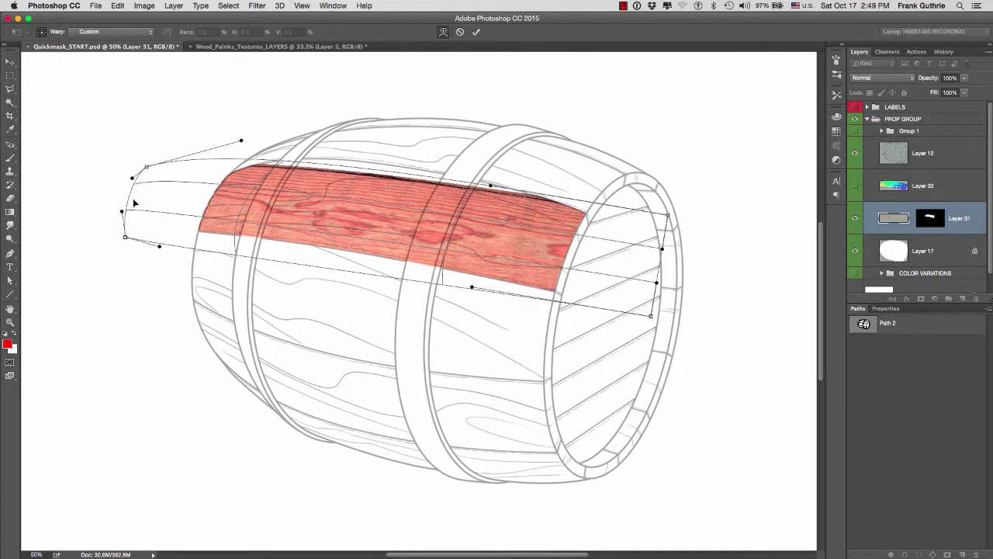
Arch the warp's upper edge until the texture covers the plank's curved top, and bend the grain around its left end.
{"action": "left_click_drag", "start_coordinate": [147, 168], "coordinate": [150, 166]}
{"action": "left_click_drag", "start_coordinate": [377, 182], "coordinate": [384, 157]}
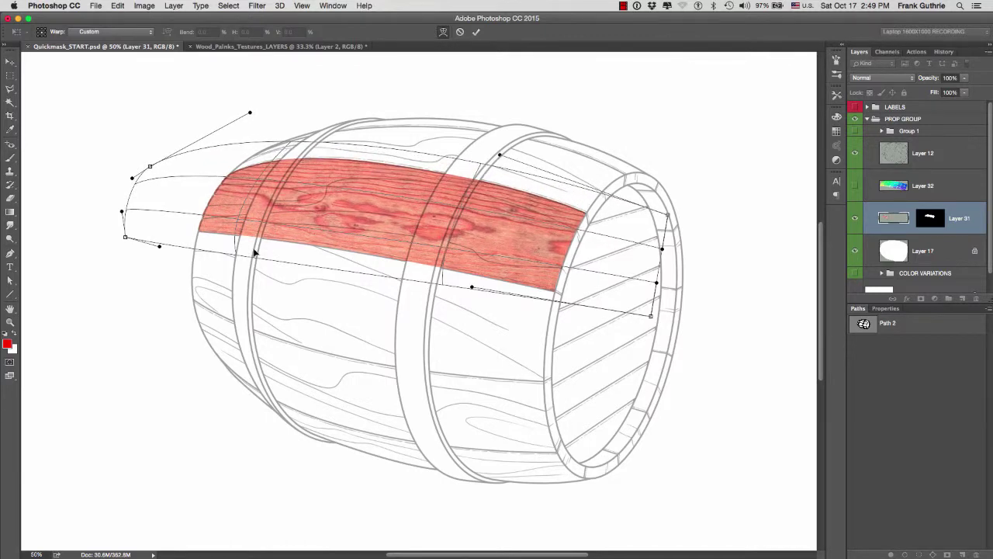
{"action": "left_click_drag", "start_coordinate": [251, 255], "coordinate": [237, 260]}
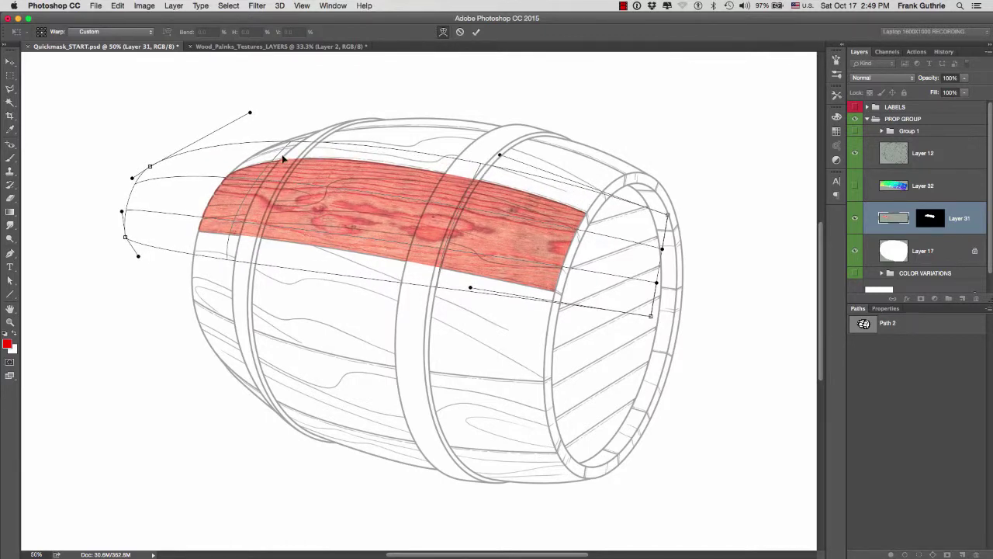
{"action": "left_click_drag", "start_coordinate": [283, 158], "coordinate": [285, 176]}
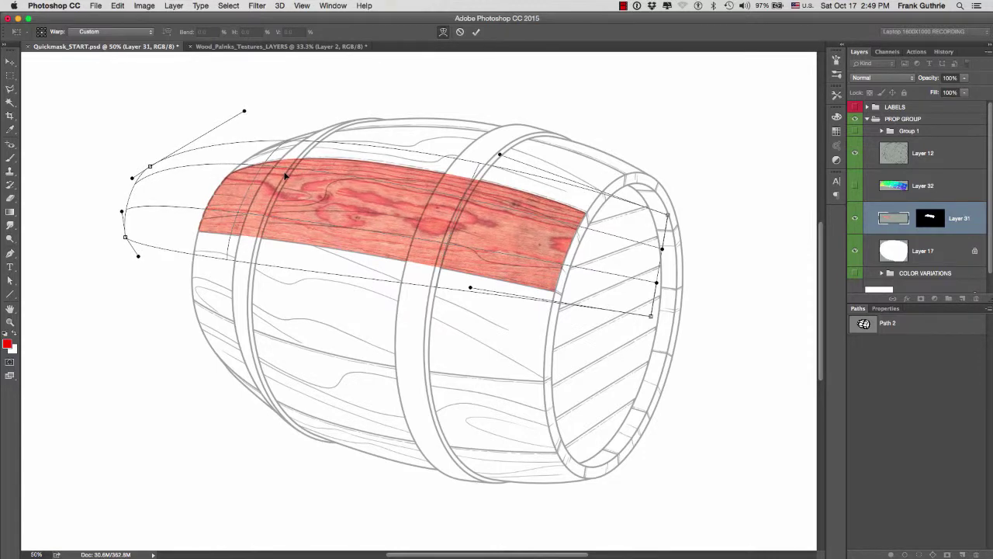
{"action": "left_click_drag", "start_coordinate": [174, 183], "coordinate": [176, 186]}
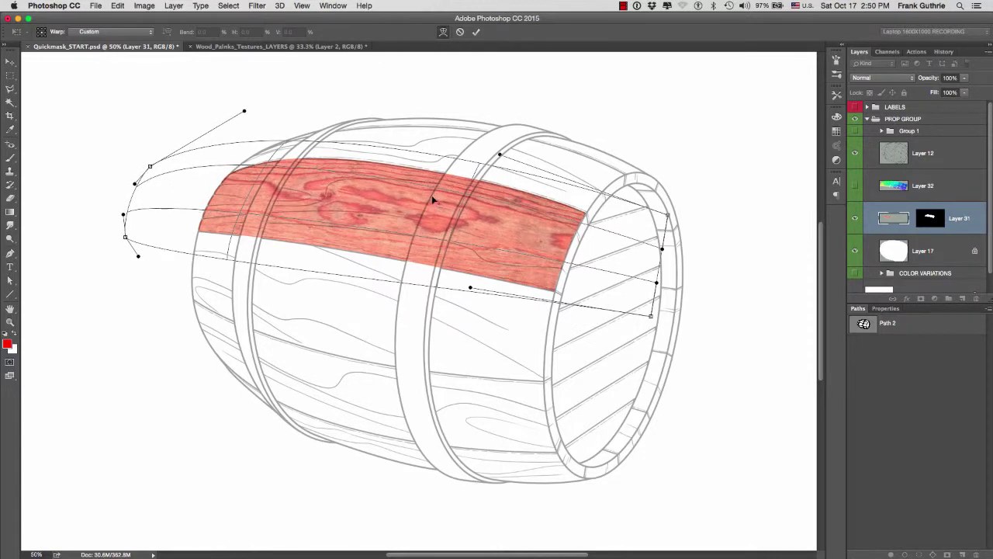
Pull the texture's right end inward to follow the barrel rim, curve the upper and lower edges, and commit the warp.
{"action": "left_click_drag", "start_coordinate": [643, 310], "coordinate": [603, 331]}
{"action": "left_click_drag", "start_coordinate": [637, 276], "coordinate": [611, 261]}
{"action": "left_click_drag", "start_coordinate": [648, 215], "coordinate": [640, 212]}
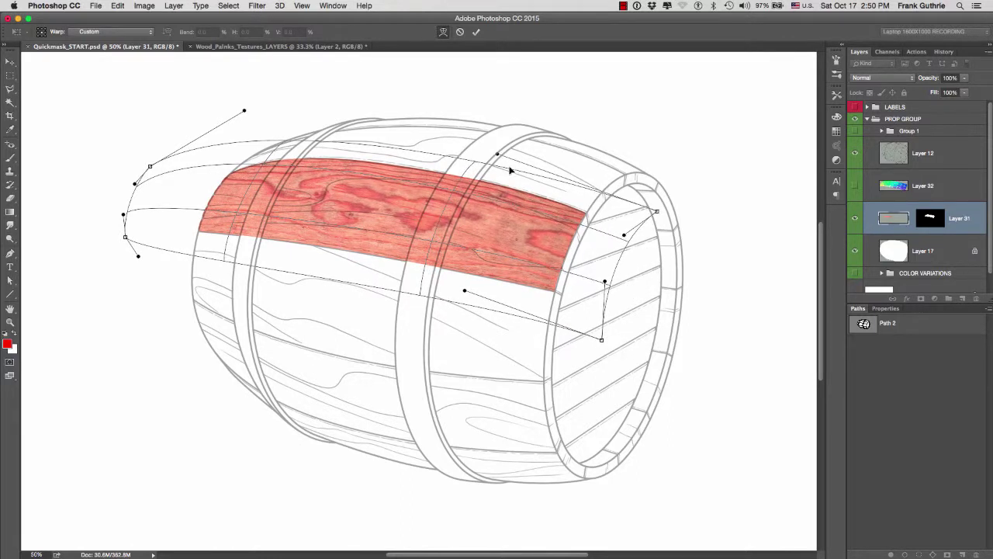
{"action": "left_click_drag", "start_coordinate": [487, 172], "coordinate": [484, 163]}
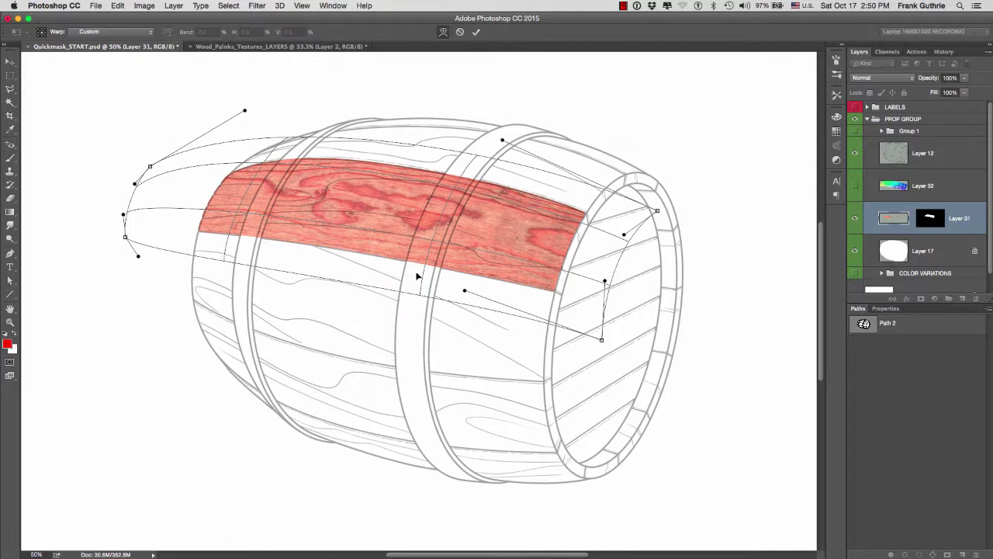
{"action": "left_click_drag", "start_coordinate": [426, 291], "coordinate": [428, 276]}
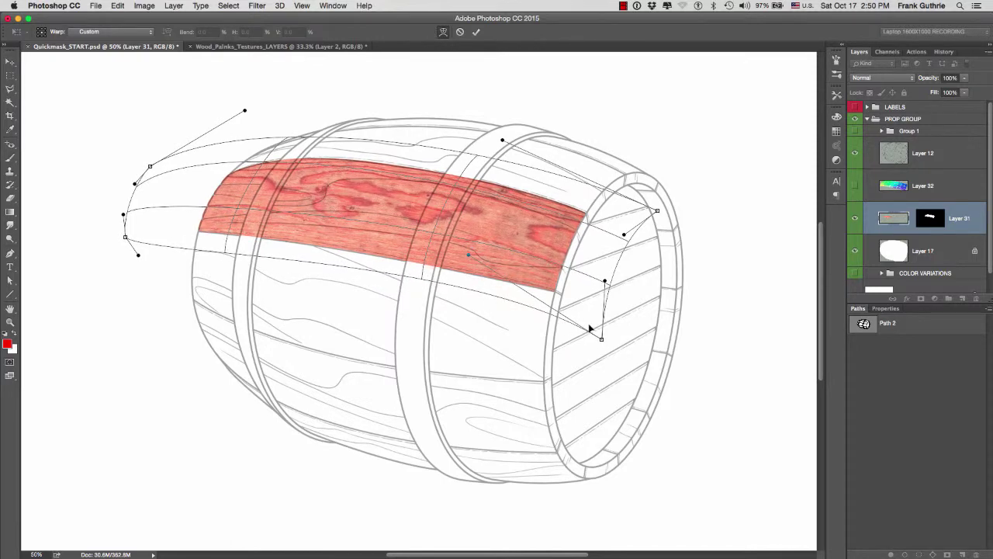
{"action": "left_click_drag", "start_coordinate": [590, 329], "coordinate": [594, 316]}
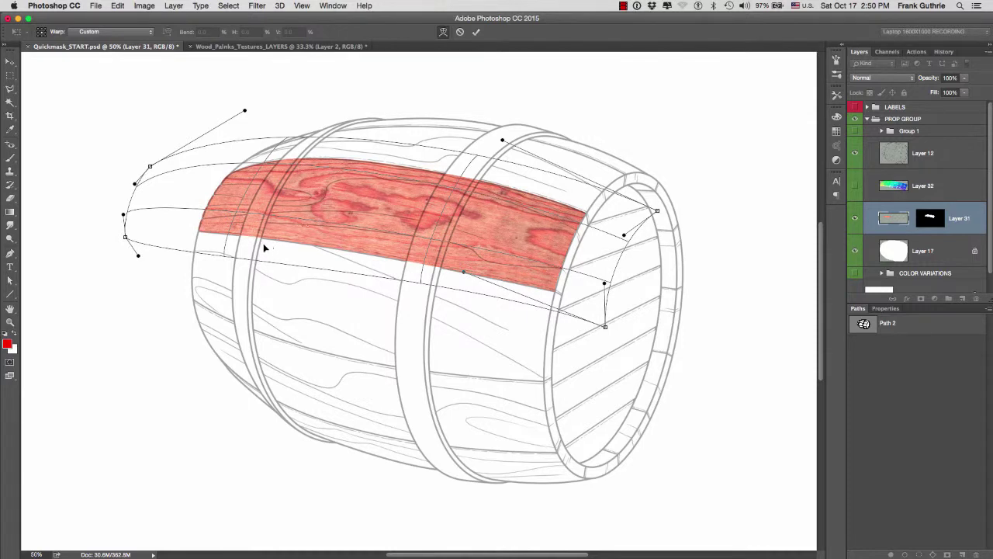
{"action": "left_click", "coordinate": [477, 32]}
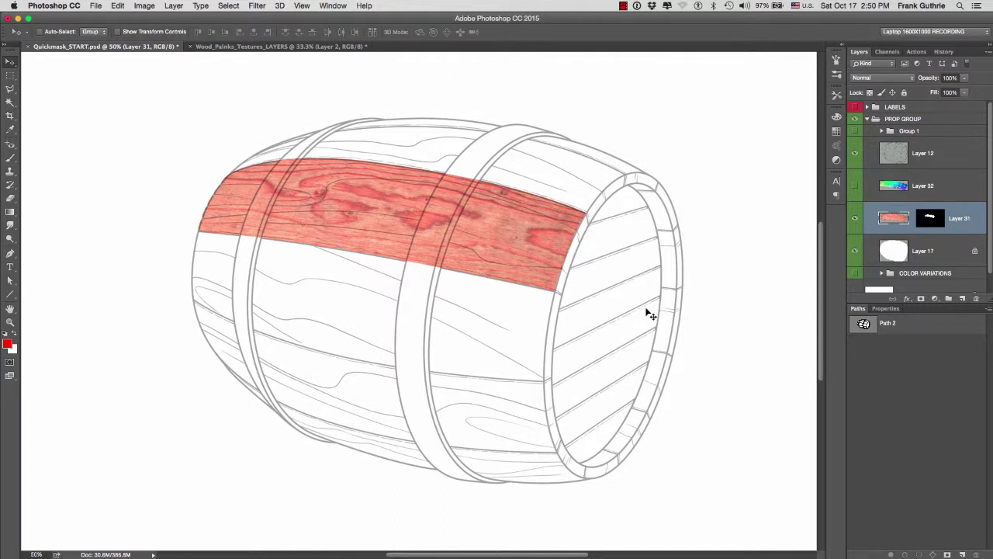
Compare the red wood plank without and with the warp, keep the warp, and apply Layer 31's mask permanently.
{"action": "key", "text": "super+z"}
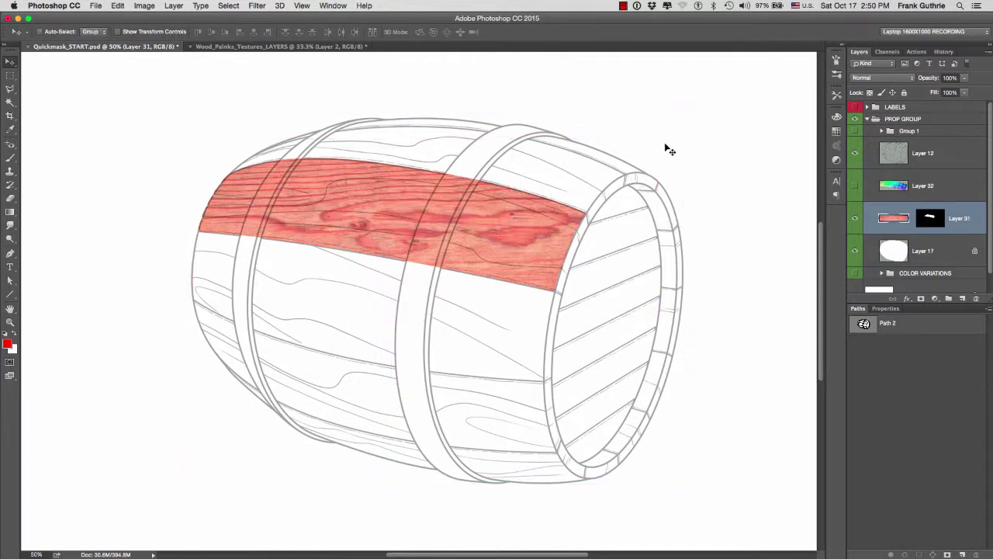
{"action": "key", "text": "super+z"}
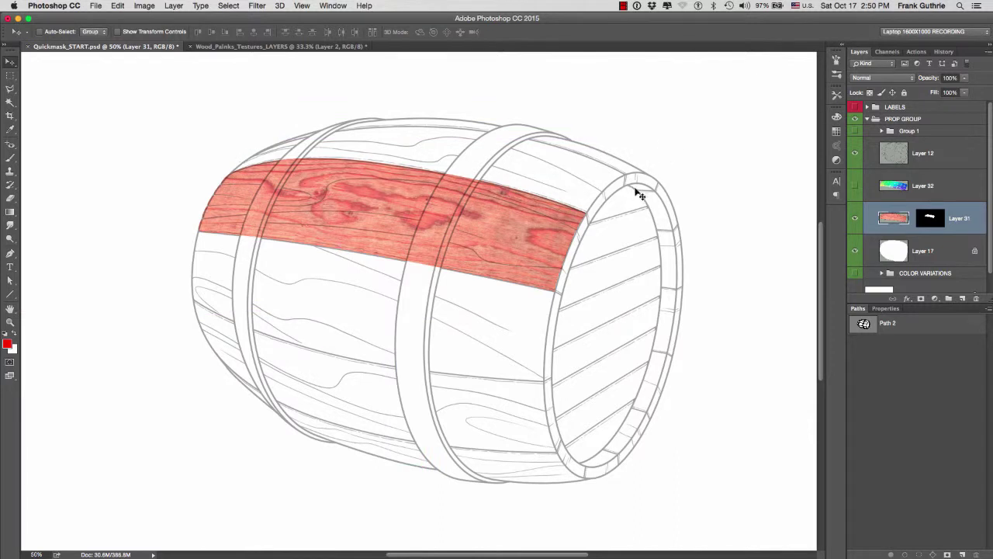
{"action": "right_click", "coordinate": [931, 219]}
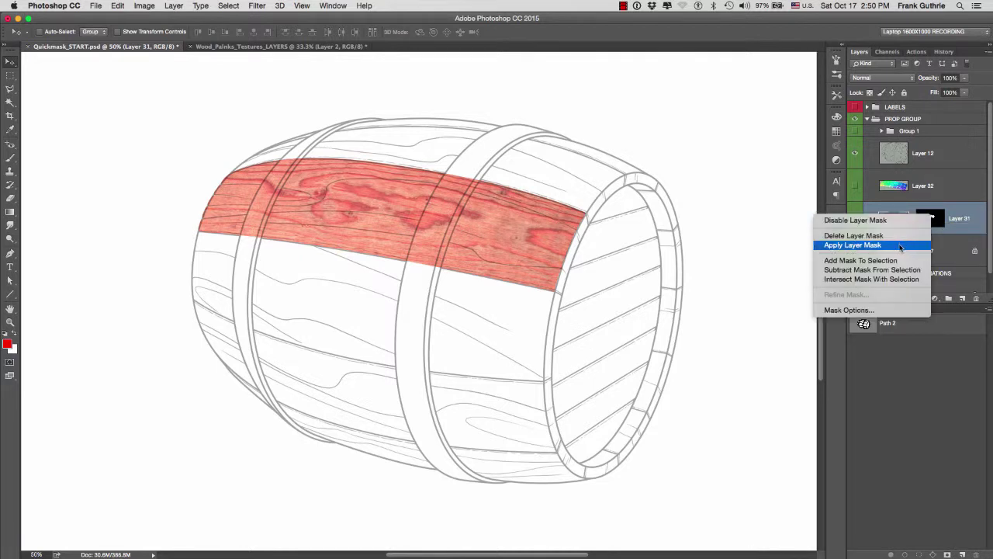
{"action": "left_click", "coordinate": [854, 245]}
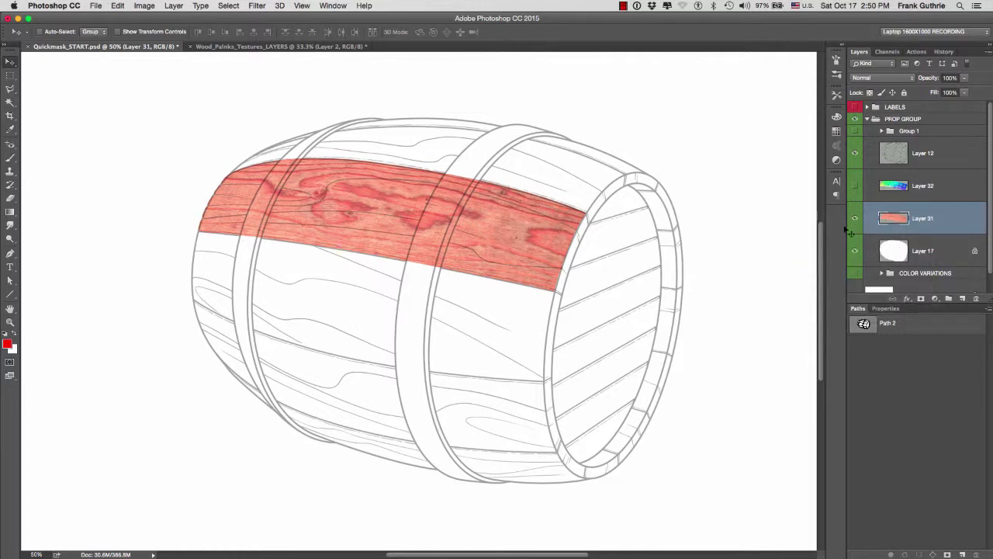